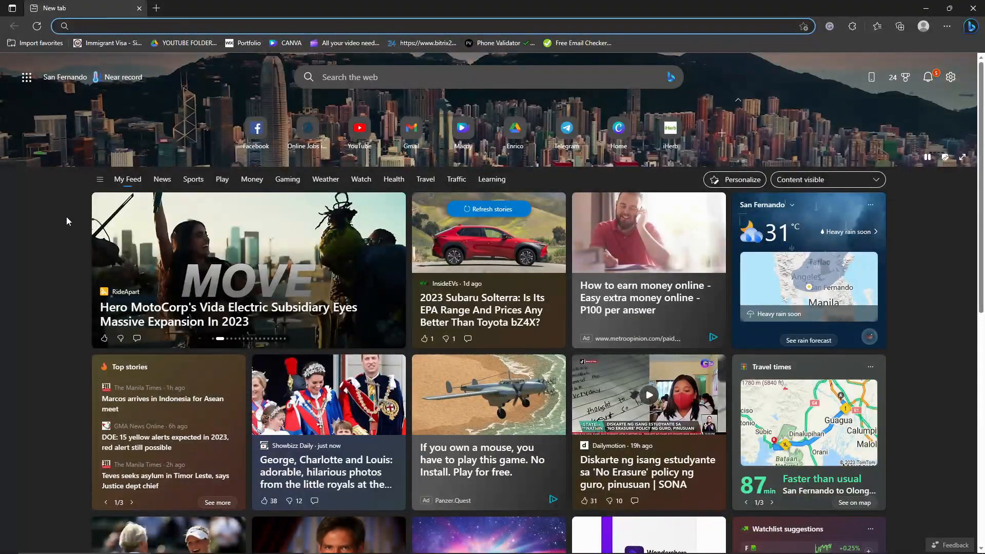
scroll(53, 221, down, 5)
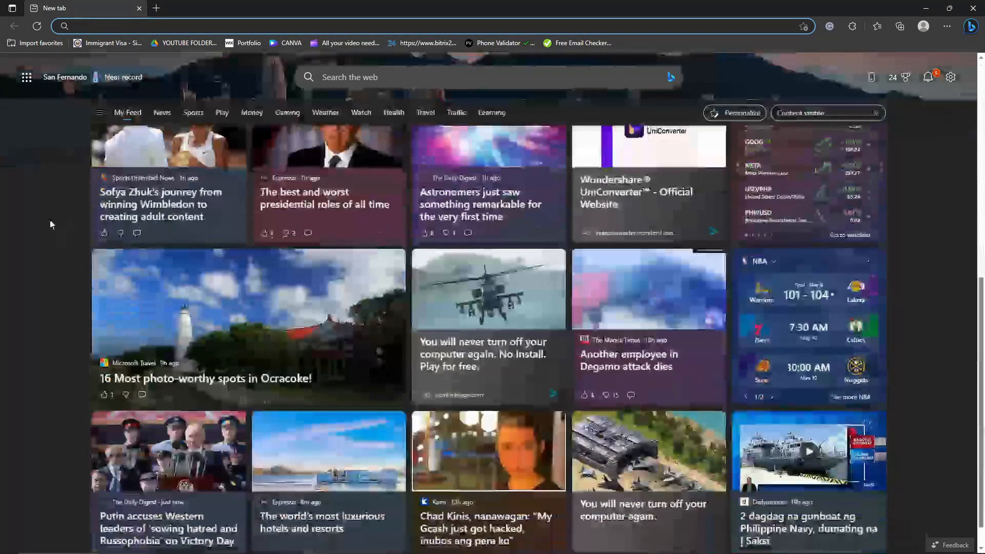
scroll(52, 215, up, 5)
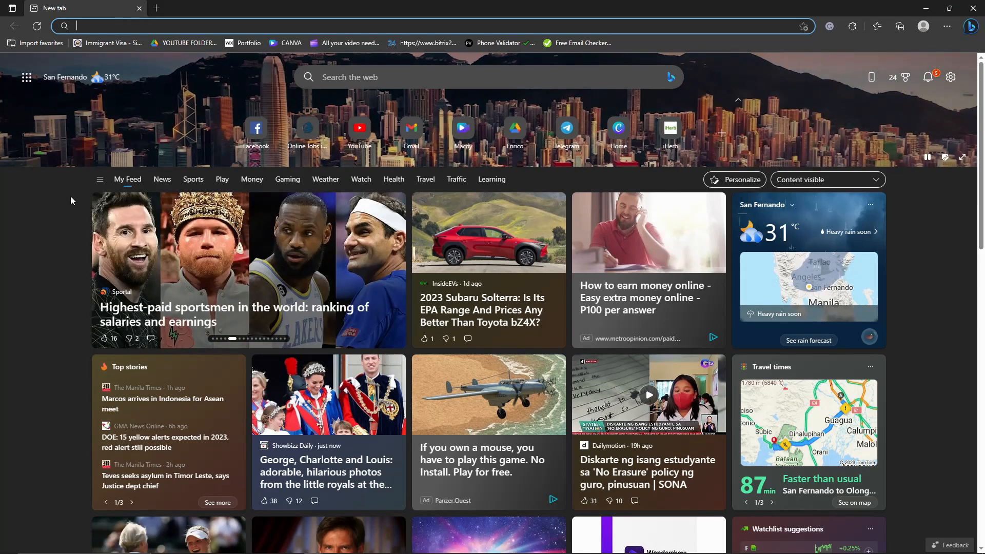
scroll(64, 200, down, 3)
scroll(65, 202, up, 3)
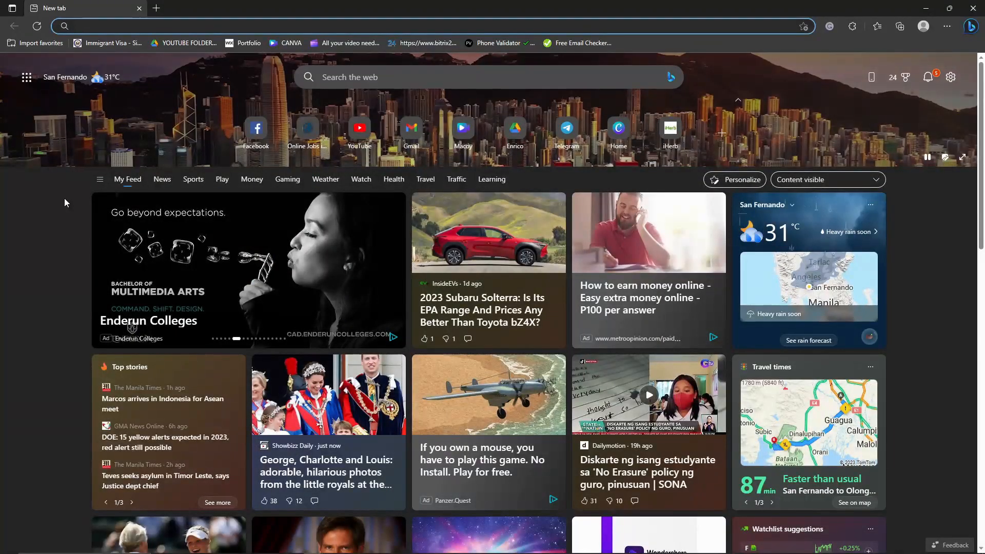
scroll(64, 201, down, 3)
scroll(72, 203, up, 3)
Step: Open the canva.com website in the browser
text(canva.com)
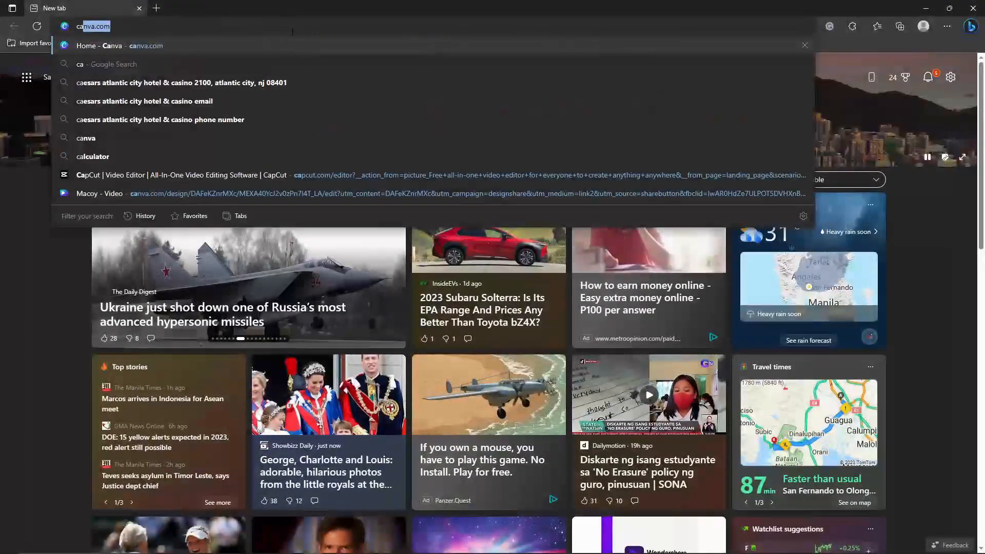
key(Return)
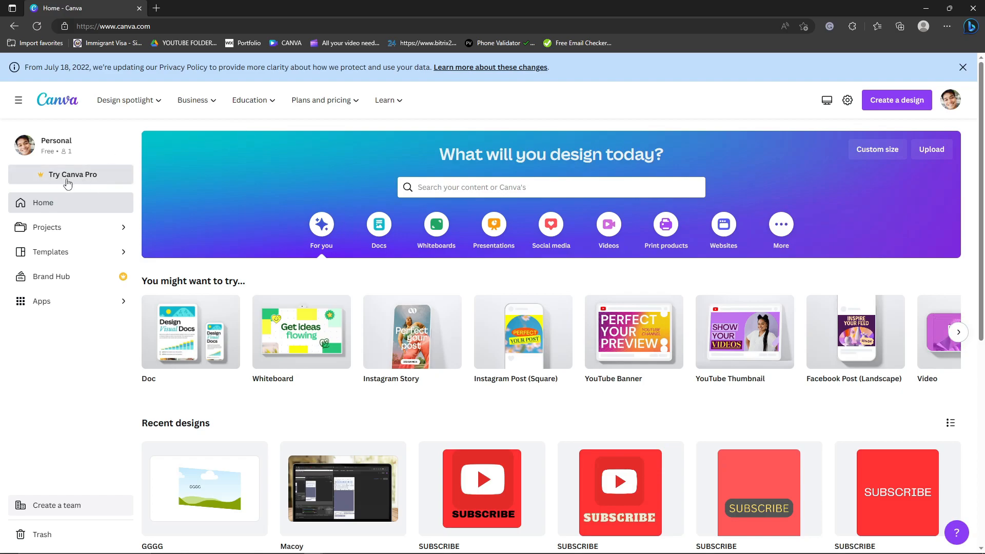
ctrl+scroll(66, 184, up, 7)
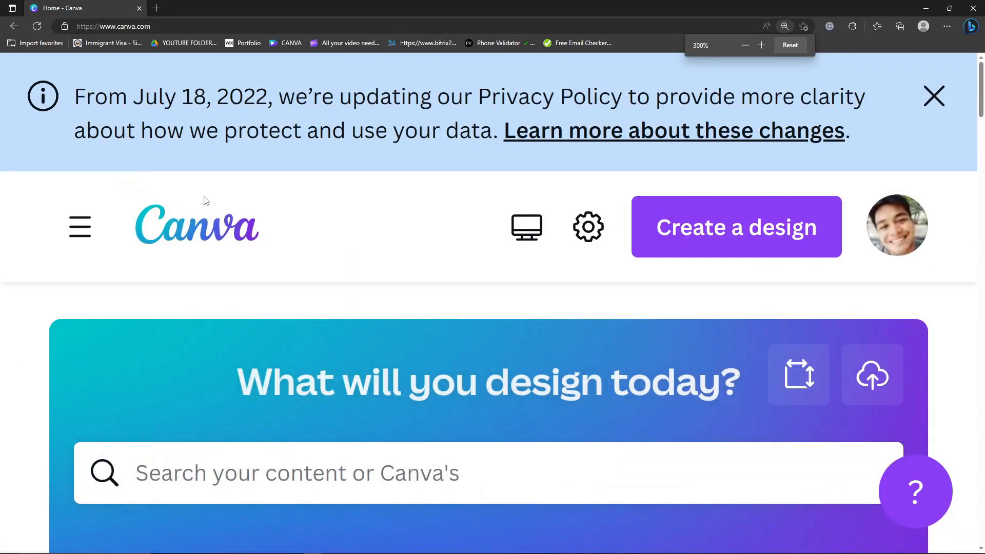
ctrl+scroll(204, 200, down, 5)
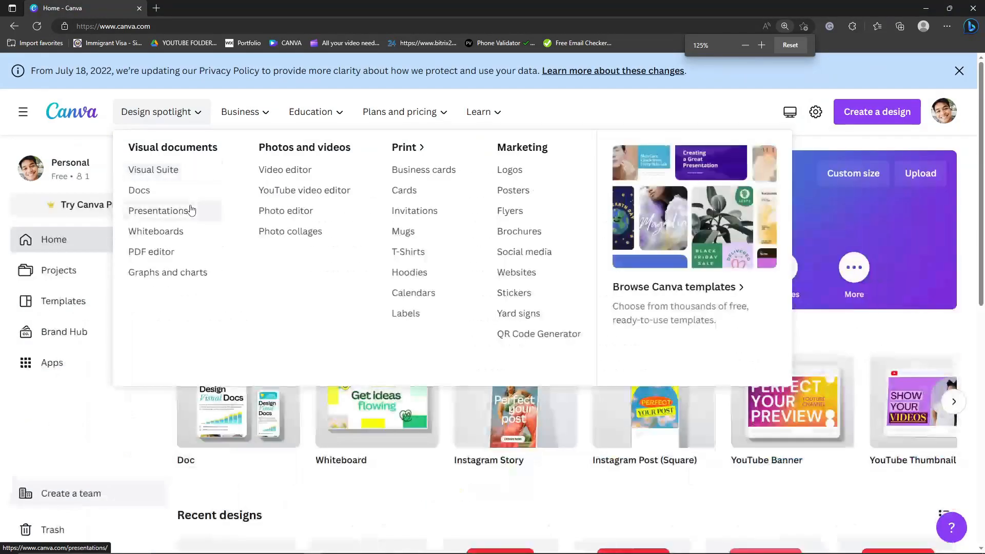
ctrl+scroll(274, 131, down, 2)
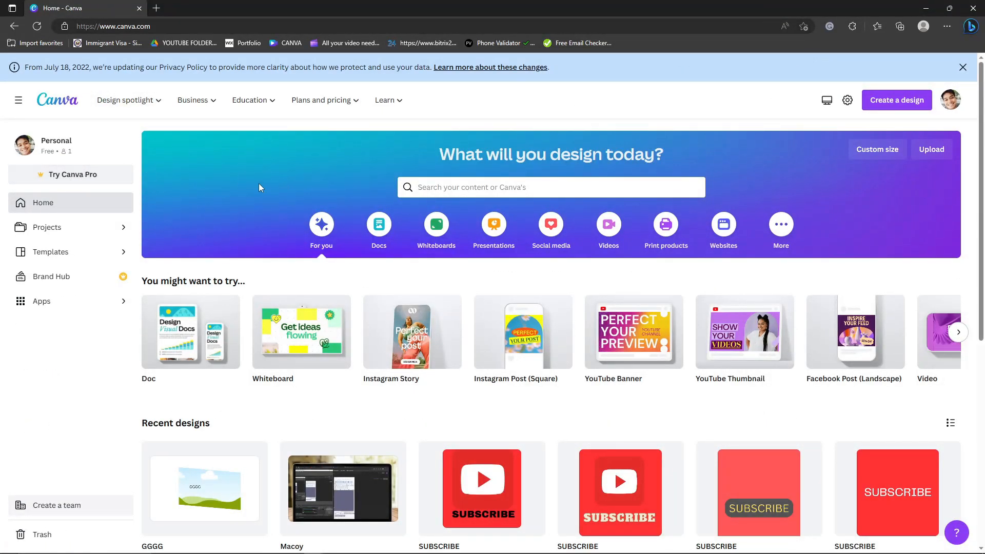
Step: View the Canva Pro free trial offer and close it without starting the trial
click(85, 185)
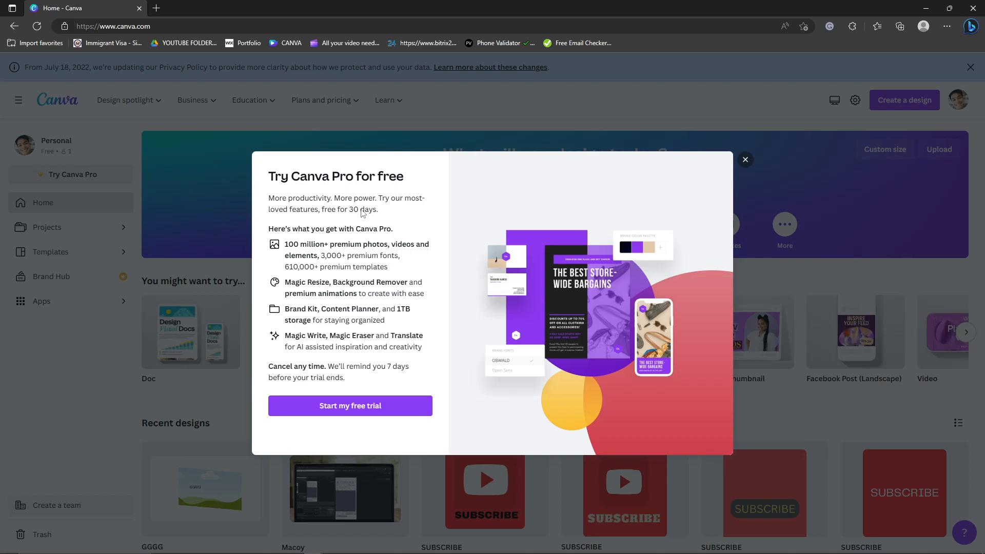
click(747, 162)
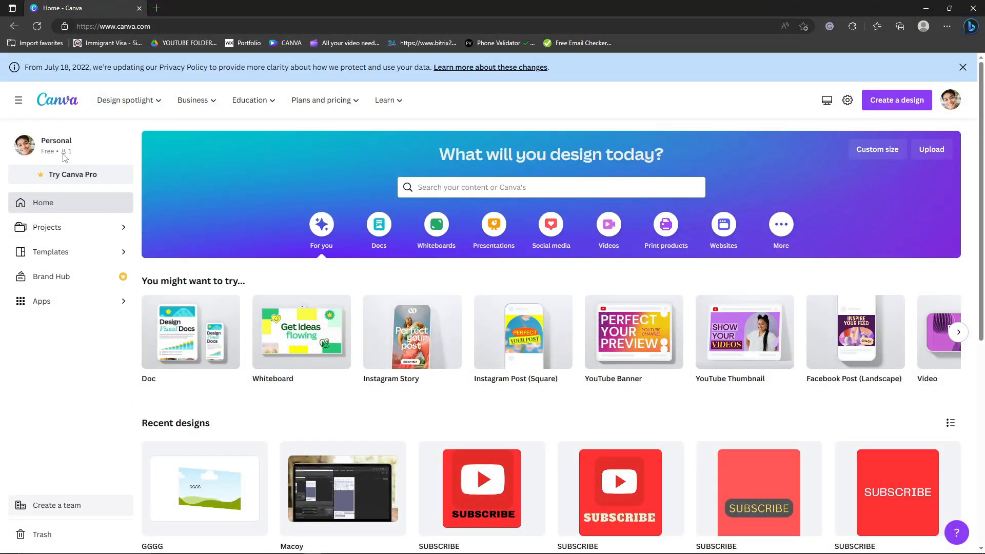
scroll(231, 215, down, 2)
scroll(145, 235, up, 2)
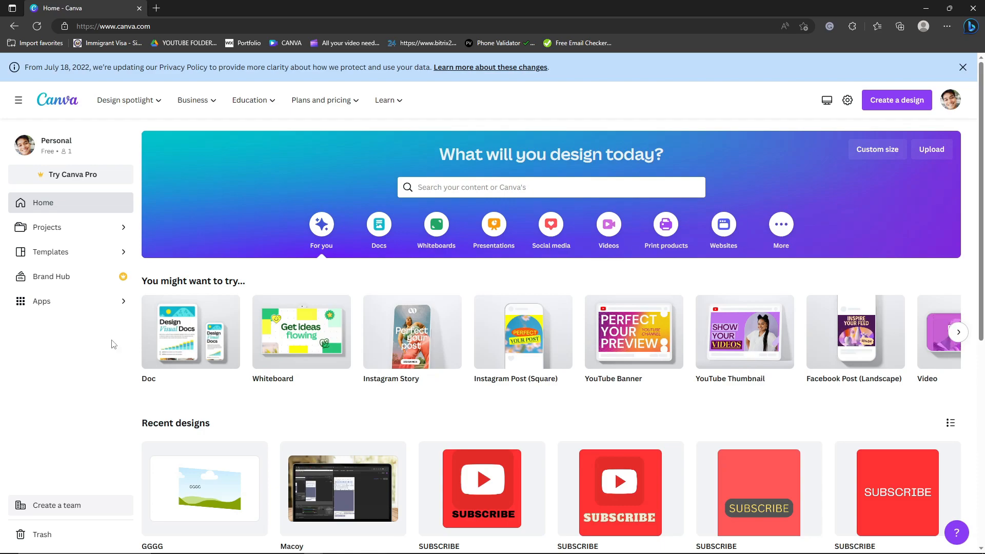
scroll(667, 155, down, 2)
scroll(375, 238, up, 2)
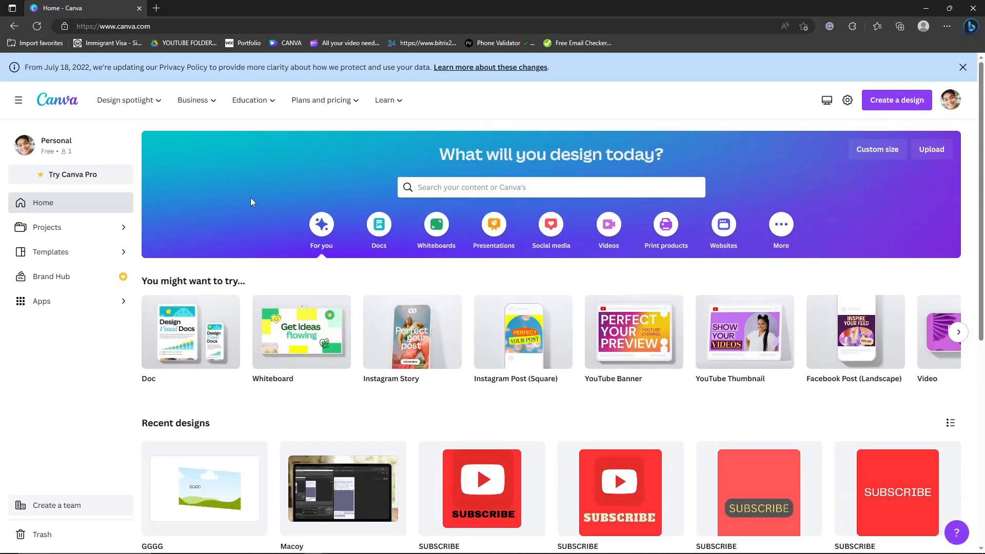
scroll(279, 161, down, 3)
scroll(274, 171, up, 3)
scroll(274, 171, down, 1)
scroll(274, 171, up, 1)
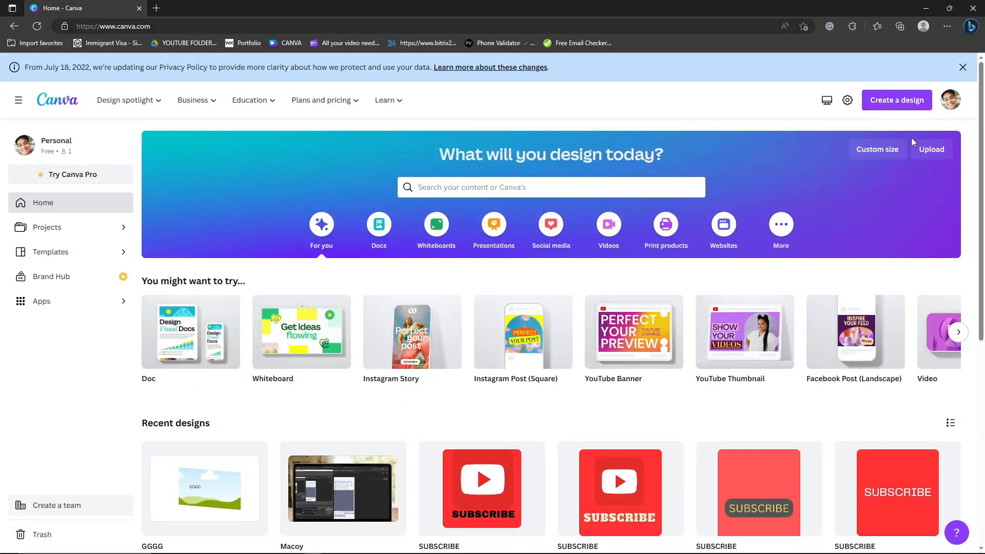
Step: Search the design types for "youtube banner" and create a blank YouTube Banner design at 2560 × 1440 px
click(901, 100)
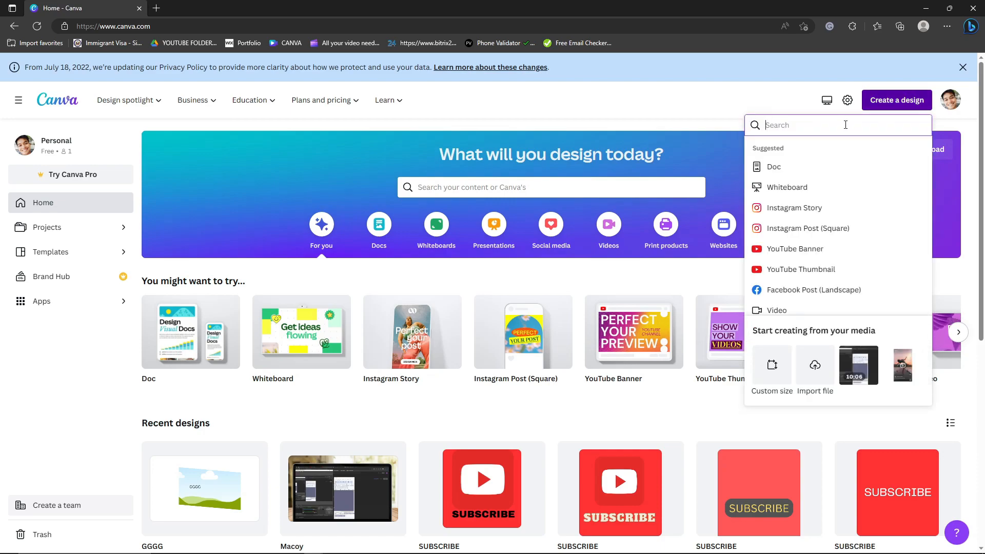
text(youtube banner)
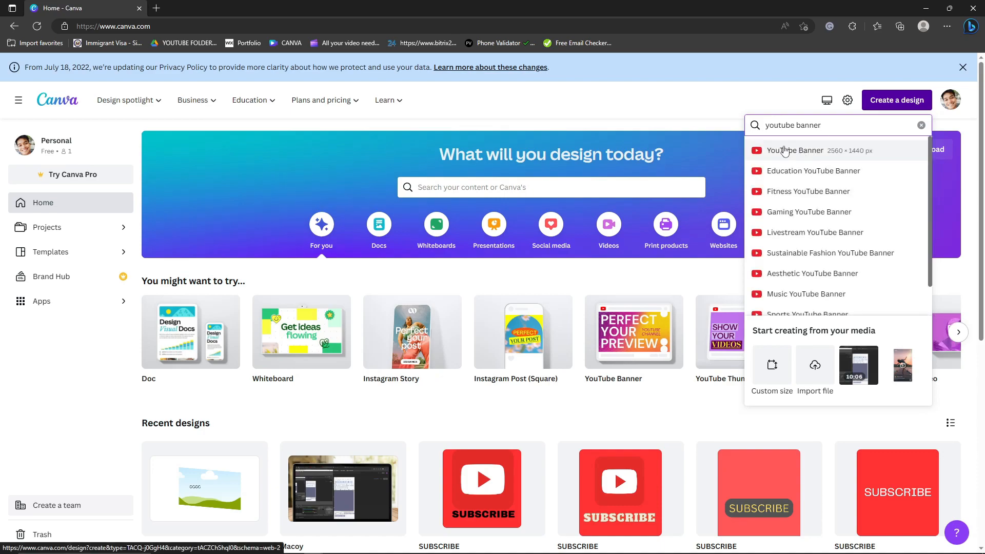
click(785, 149)
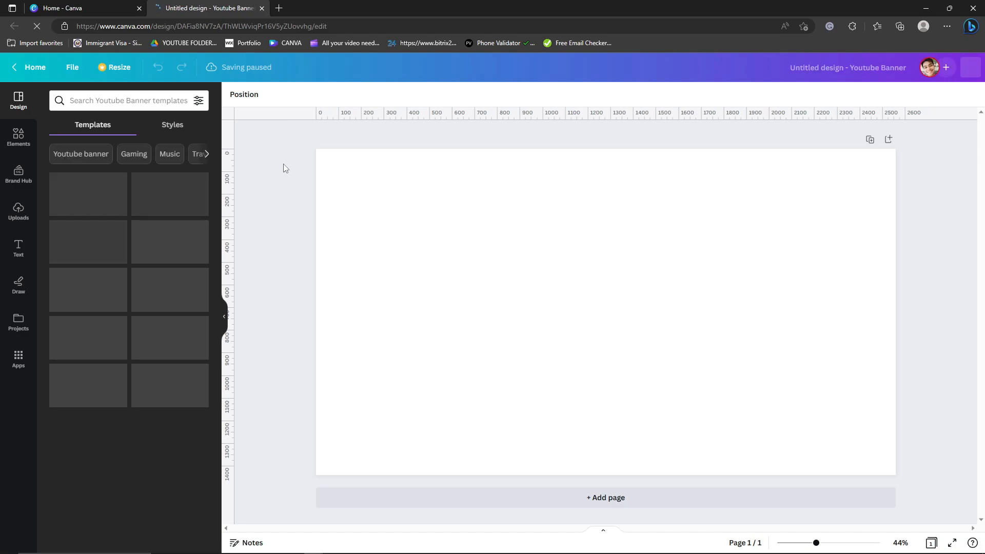
Step: Try the Modern Colorful Gaming, Black Modern Vlogger, and Beige And Brown Simple Minimalist Beauty templates on the banner page
scroll(113, 266, down, 5)
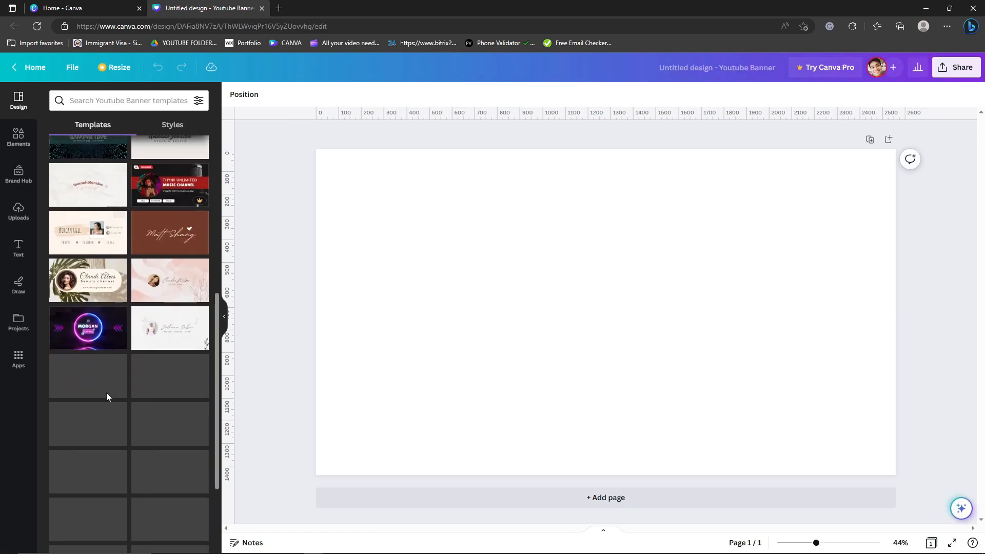
click(109, 245)
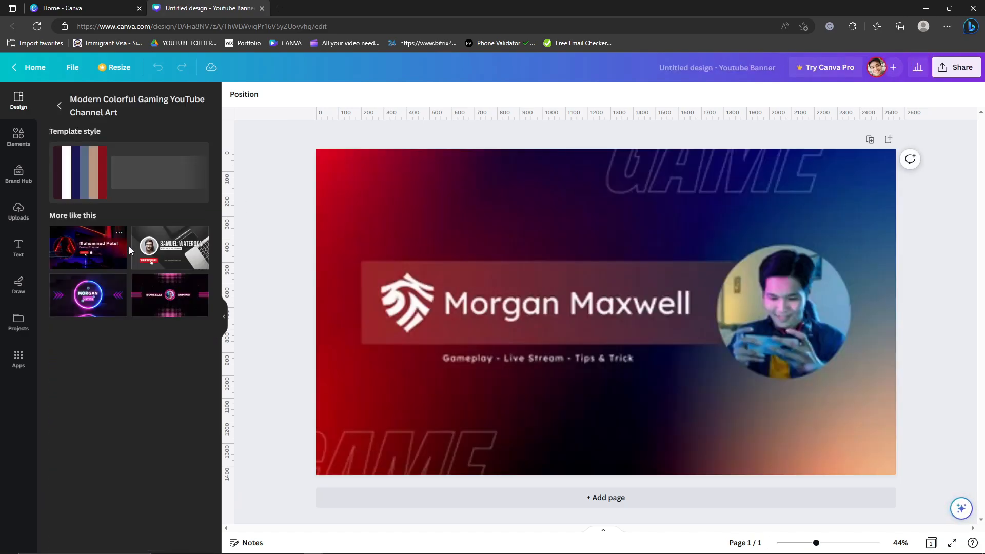
click(197, 239)
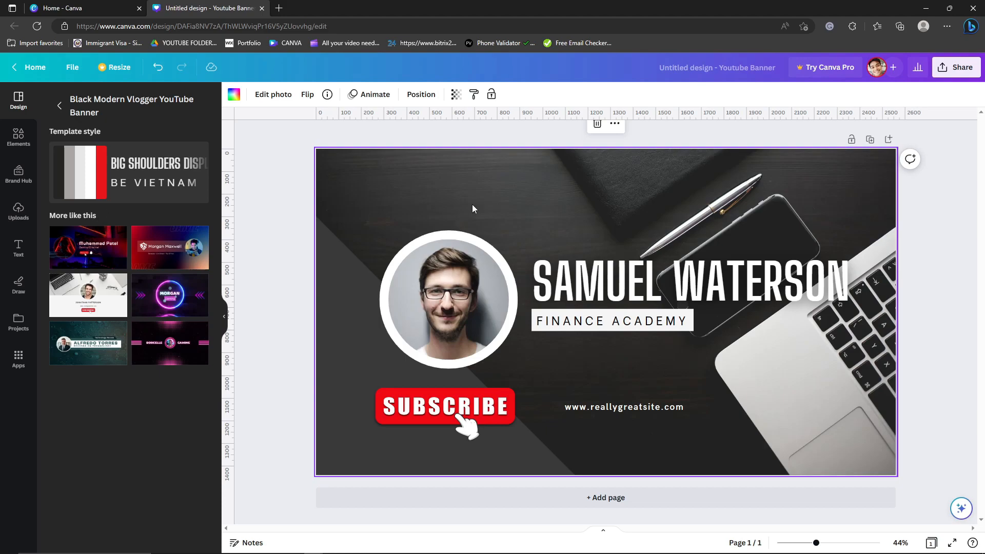
click(59, 105)
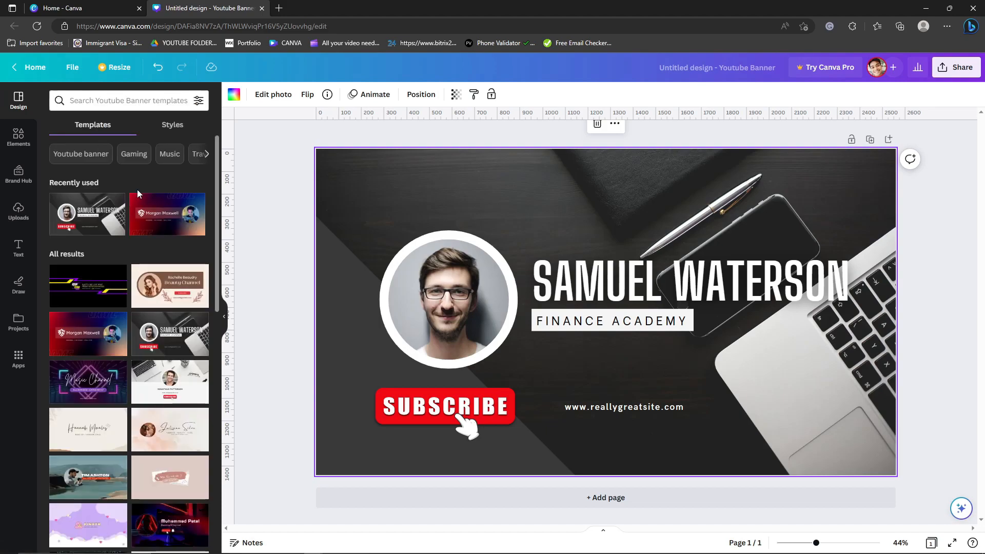
click(170, 285)
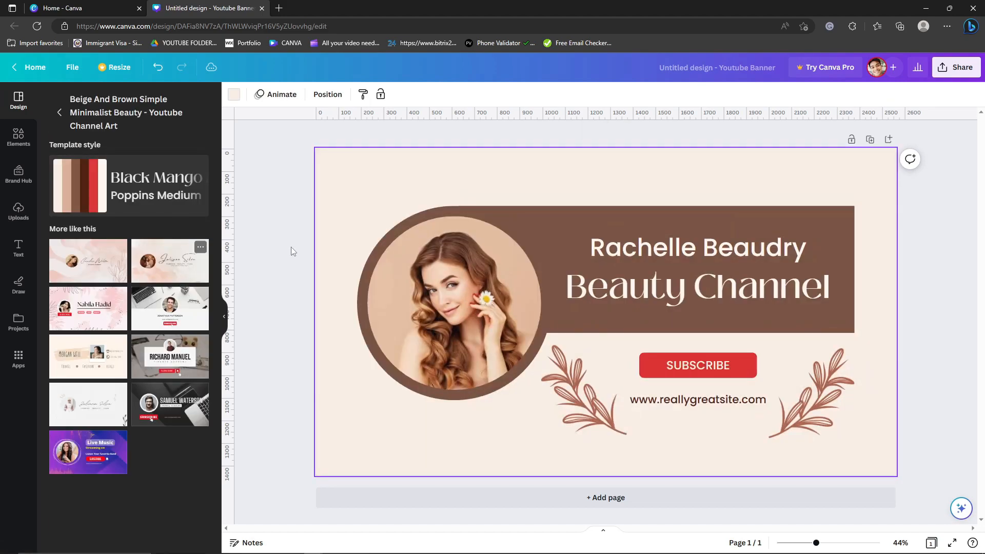
click(59, 112)
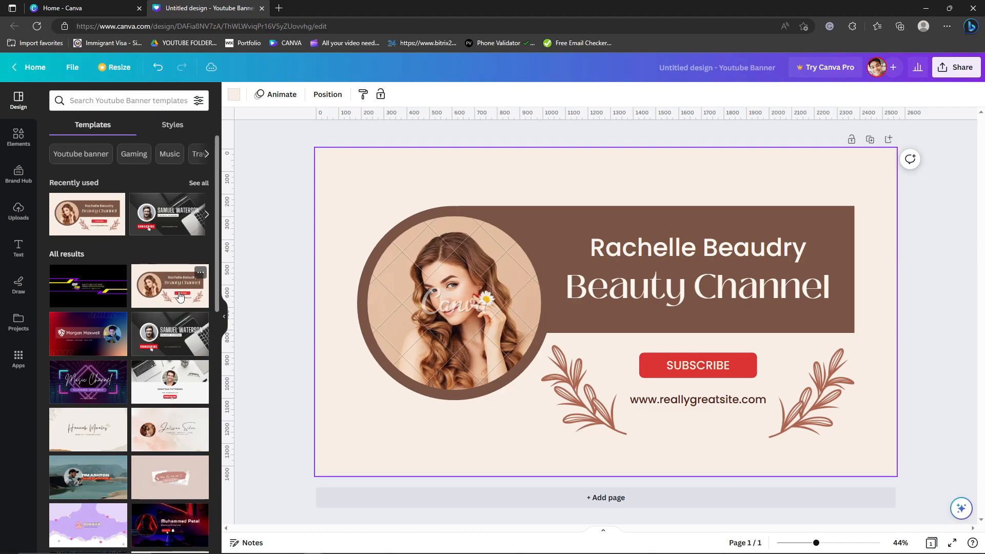
scroll(176, 322, down, 5)
scroll(176, 322, up, 5)
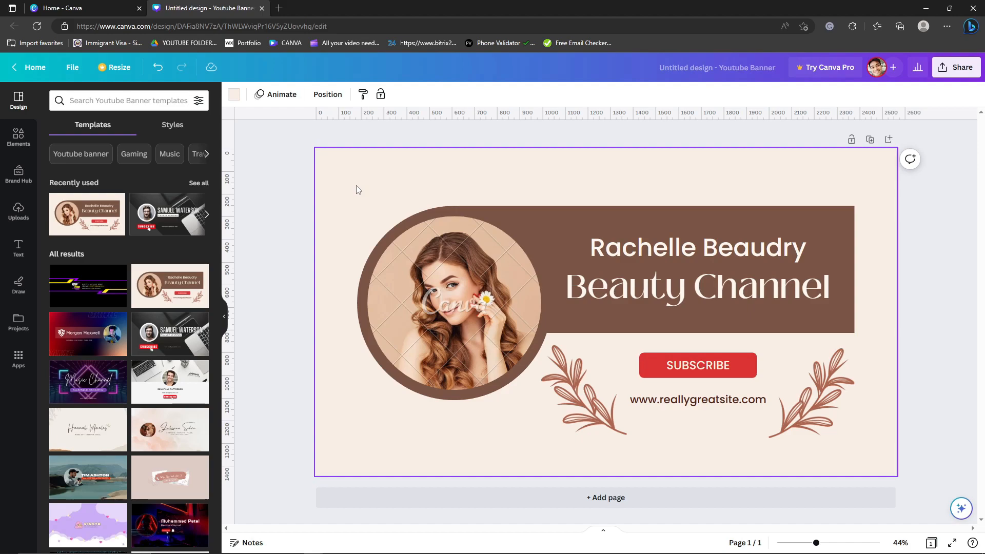
scroll(136, 358, down, 2)
scroll(138, 349, up, 2)
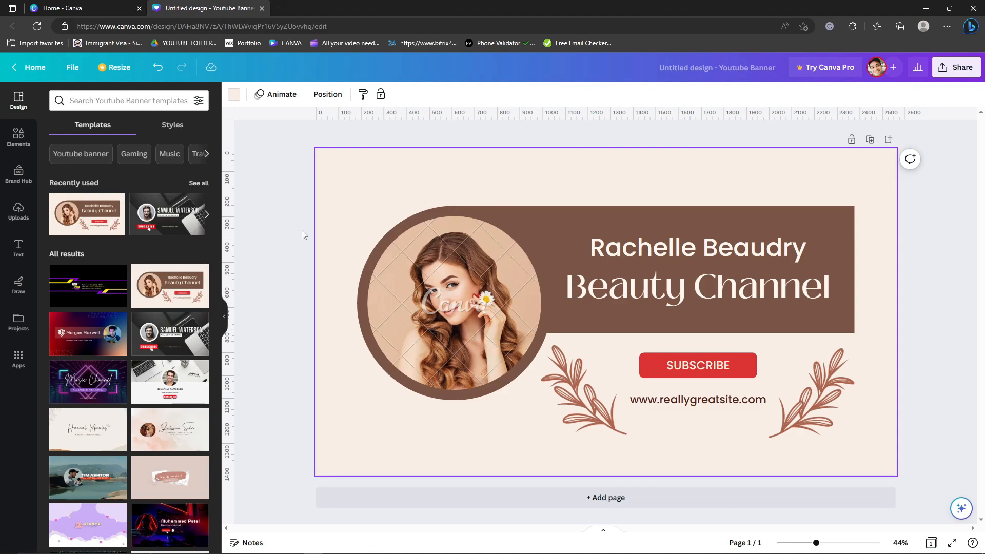
Step: Remove the beige background from the beauty template page and duplicate the page
key(Delete)
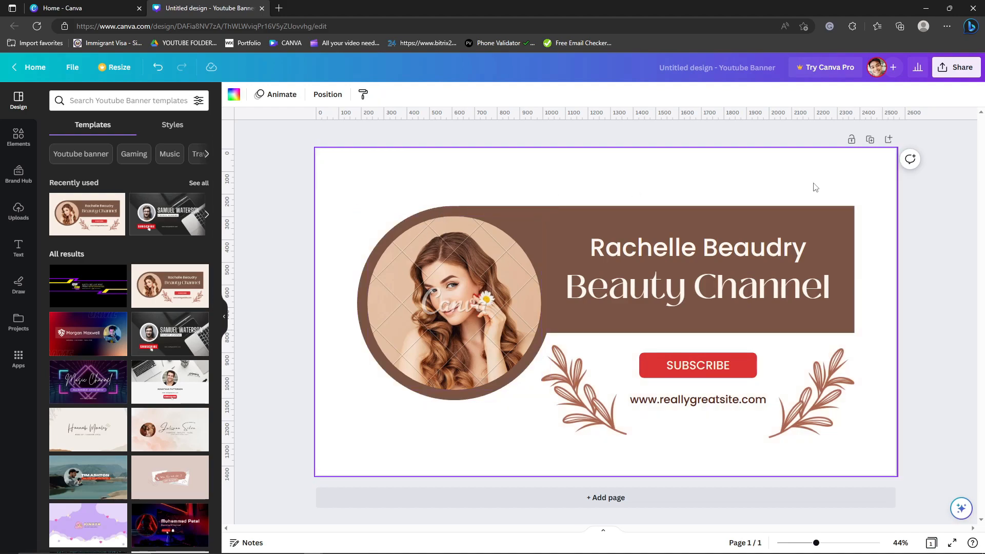
right_click(842, 170)
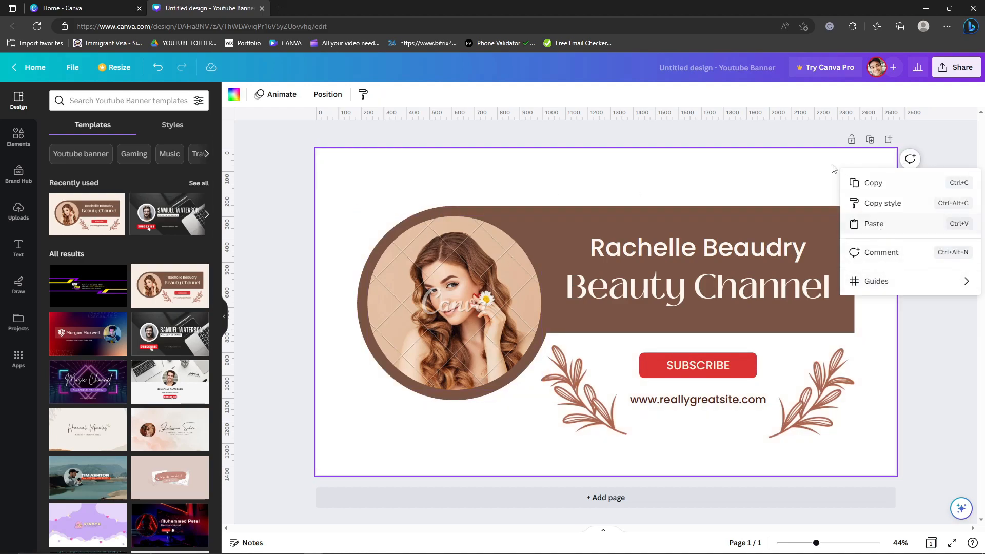
click(785, 385)
click(870, 139)
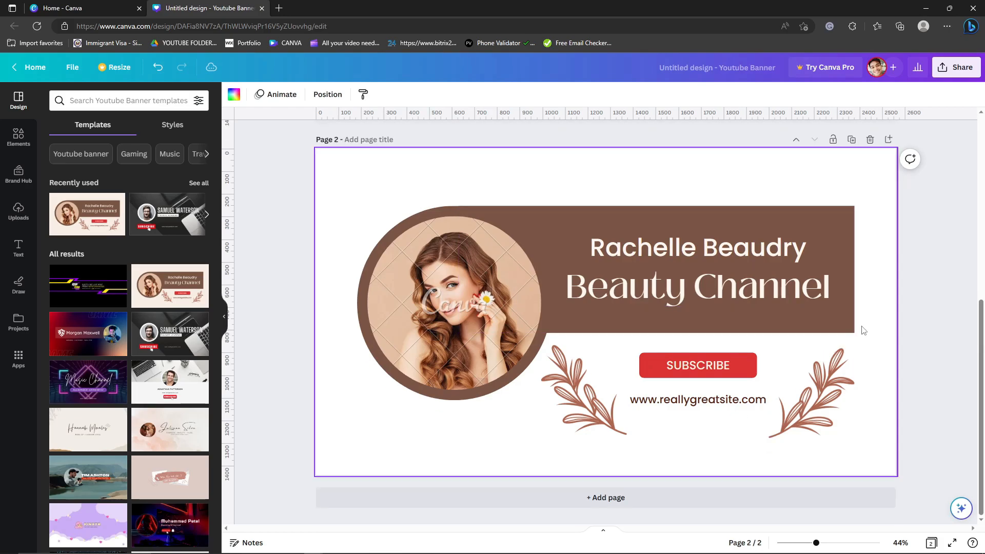
Step: Add a blank page after the duplicate and delete both beauty template pages
scroll(816, 308, down, 5)
click(641, 508)
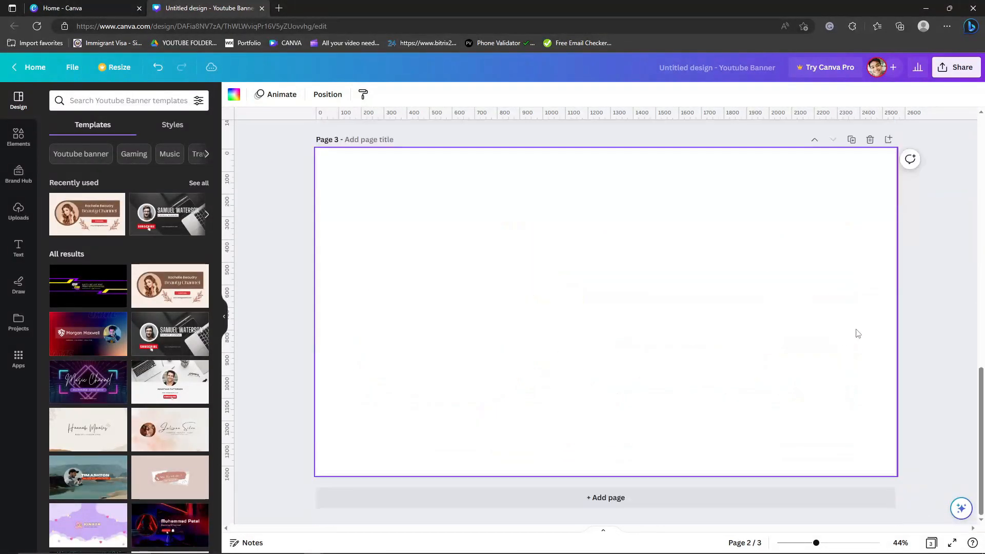
scroll(842, 334, up, 4)
scroll(740, 185, up, 5)
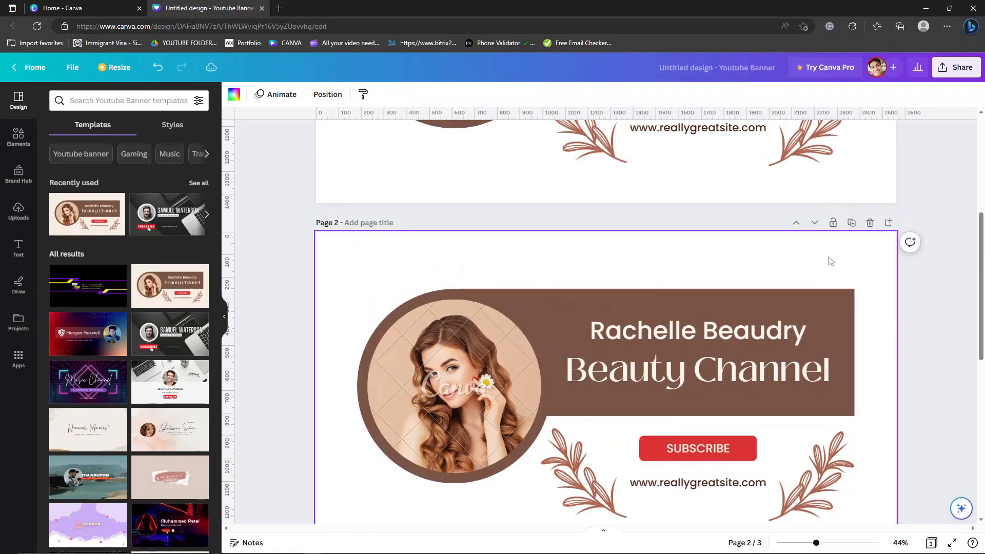
click(871, 223)
scroll(808, 206, up, 5)
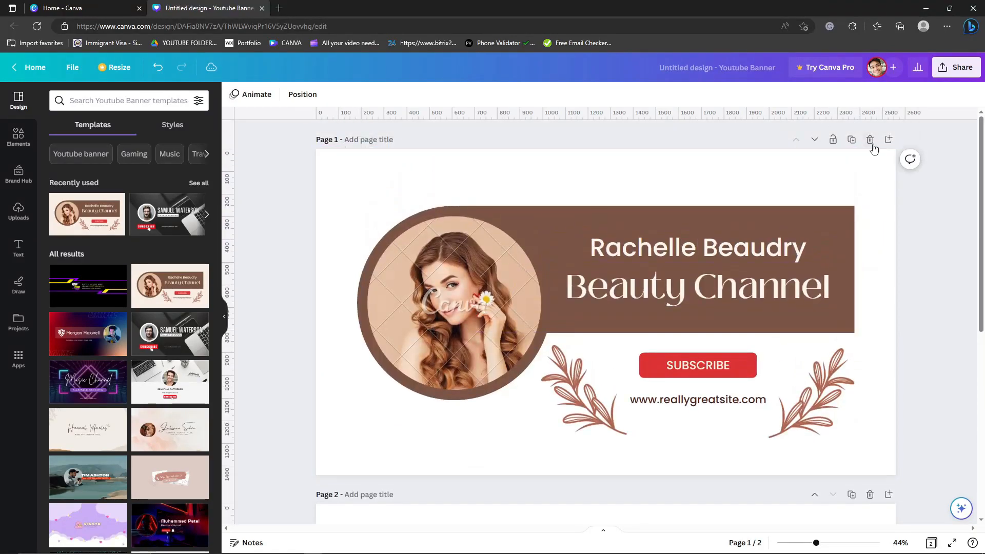
click(871, 137)
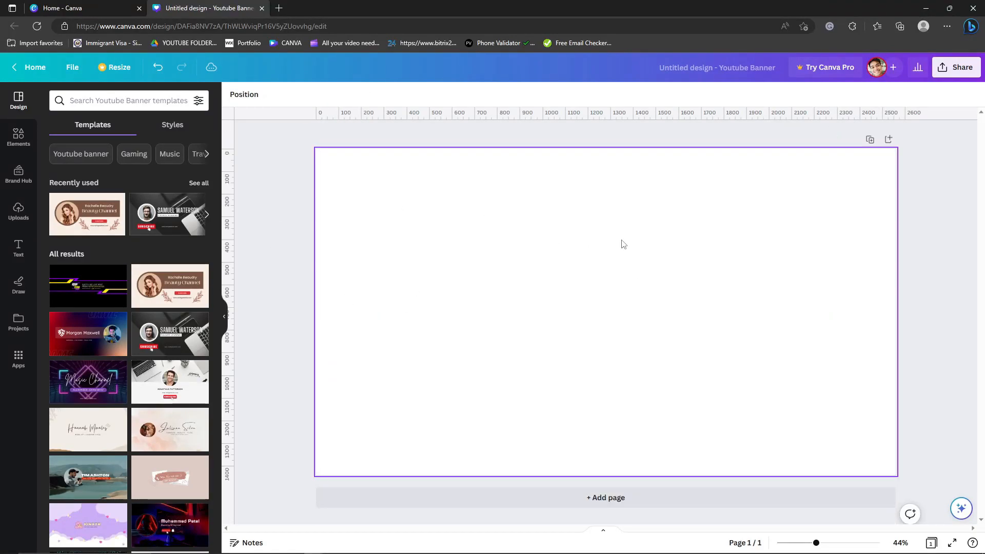
scroll(134, 314, down, 5)
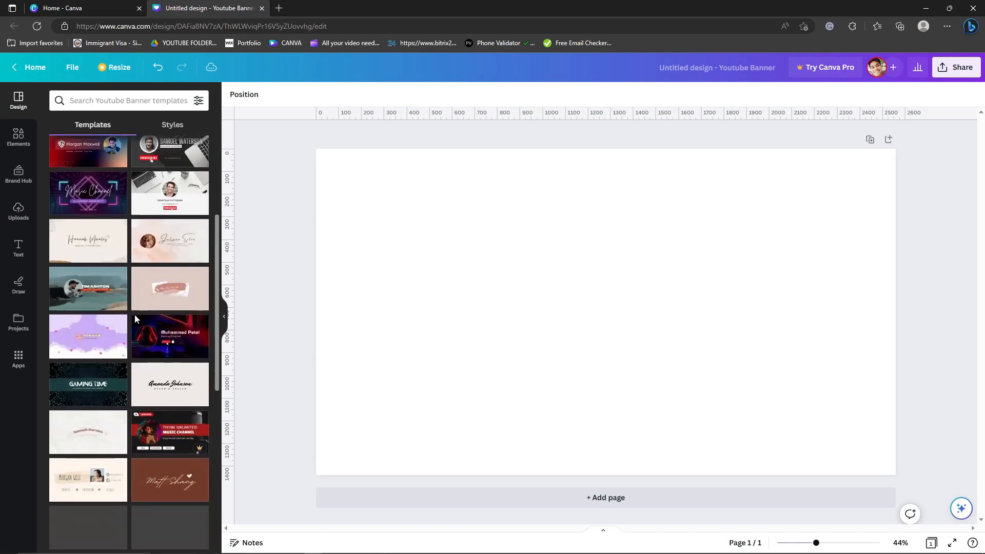
scroll(135, 318, up, 5)
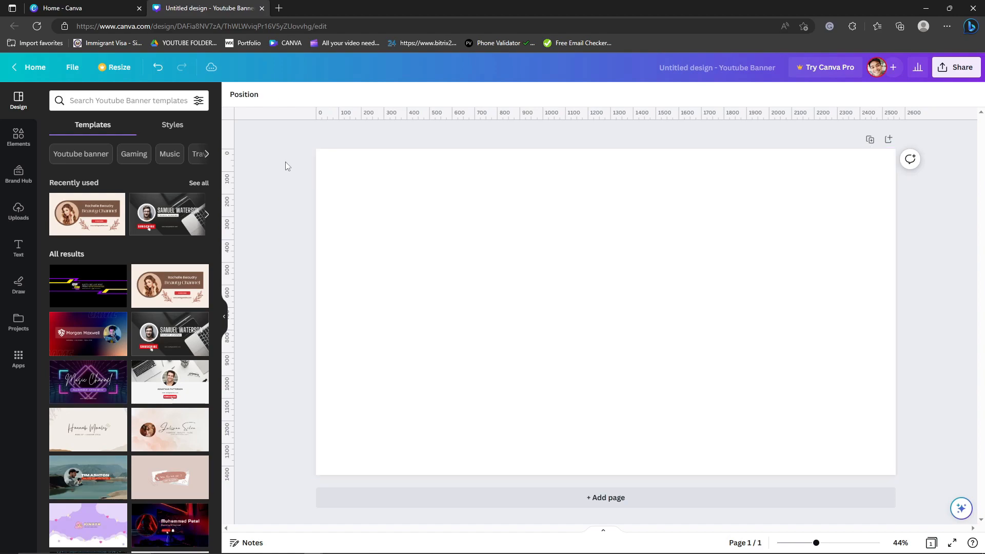
click(700, 219)
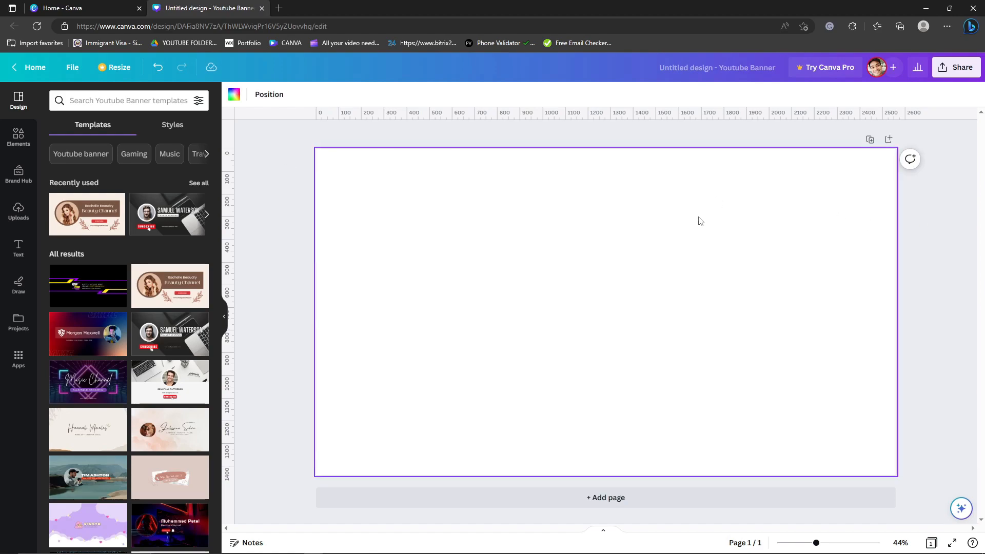
click(928, 285)
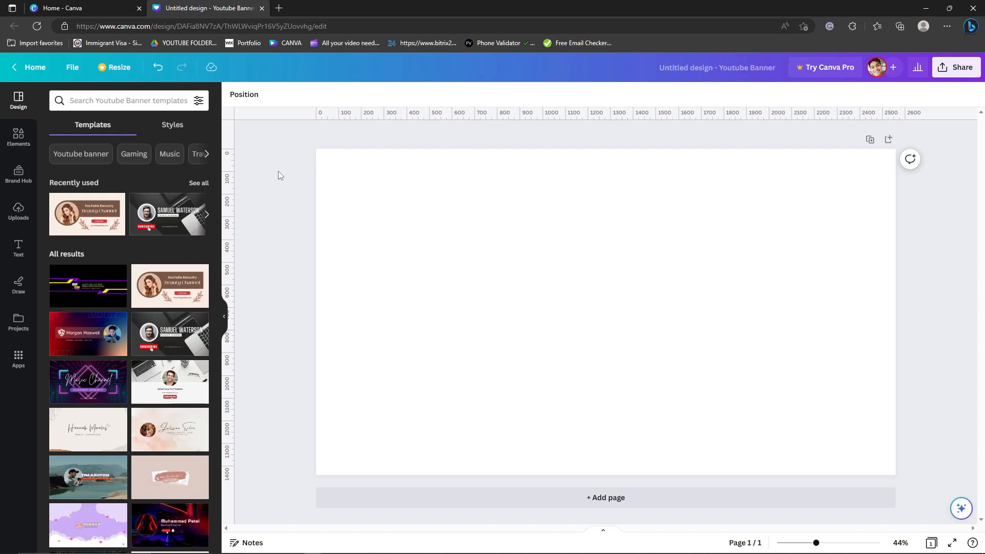
Step: Toggle the rulers and guides display off and back on for the banner page
click(73, 72)
mouse_move(126, 204)
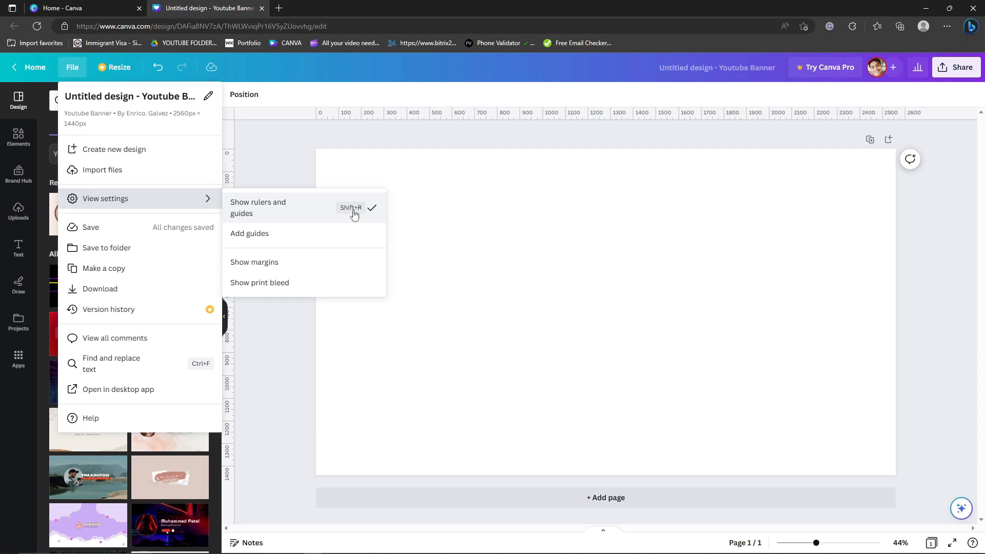
click(322, 213)
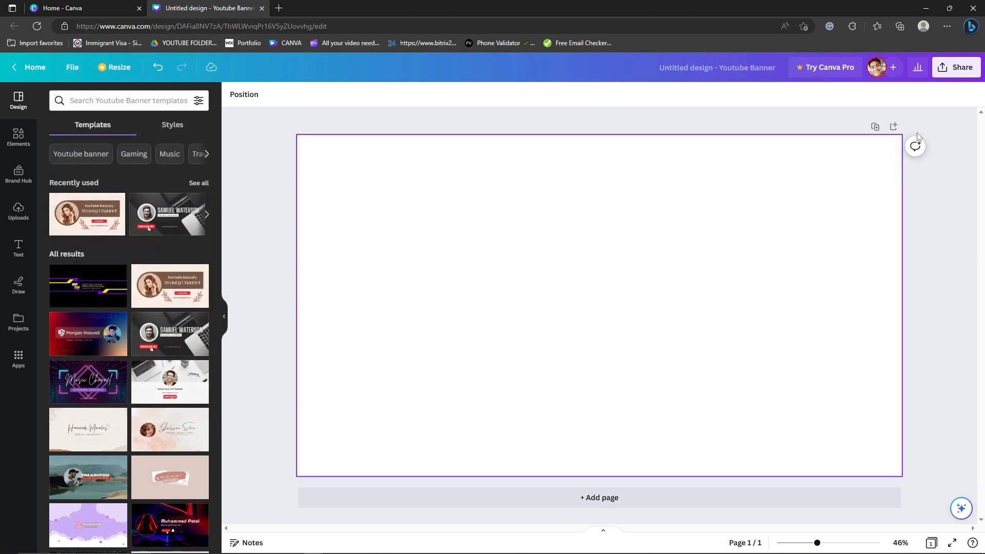
key(shift+r)
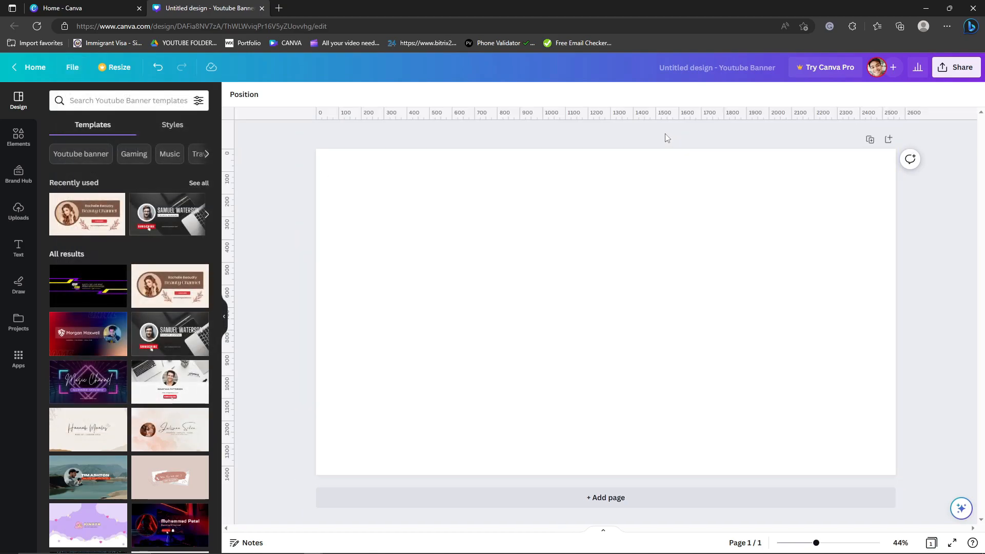
key(shift+r)
key(shift+r)
key(shift+r)
key(shift+r)
key(shift+r)
key(shift+r)
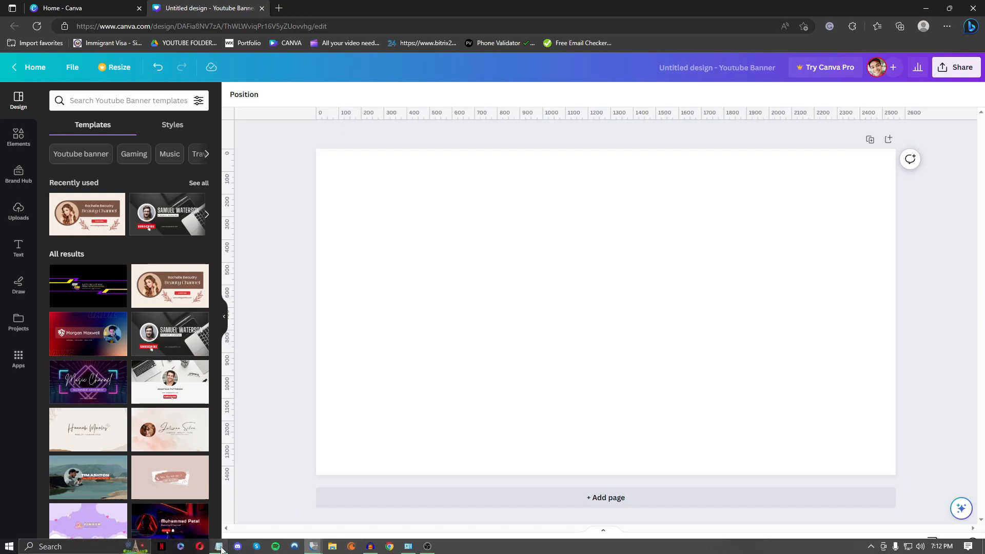
Step: Bring up the Notepad note with the guide positions and place a vertical guide at about 2053 px on the banner page
click(219, 546)
drag(906, 63, 936, 178)
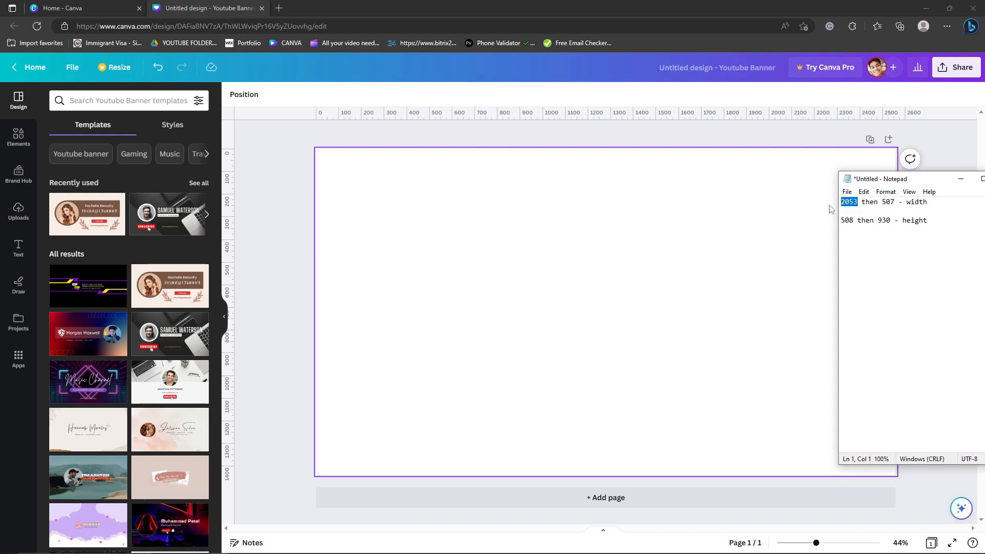
click(426, 145)
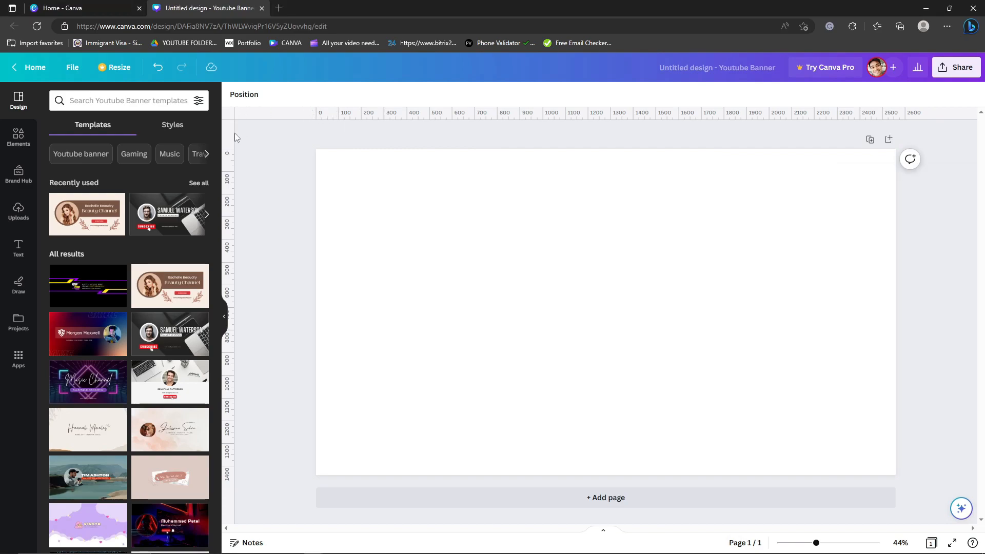
drag(233, 133, 781, 155)
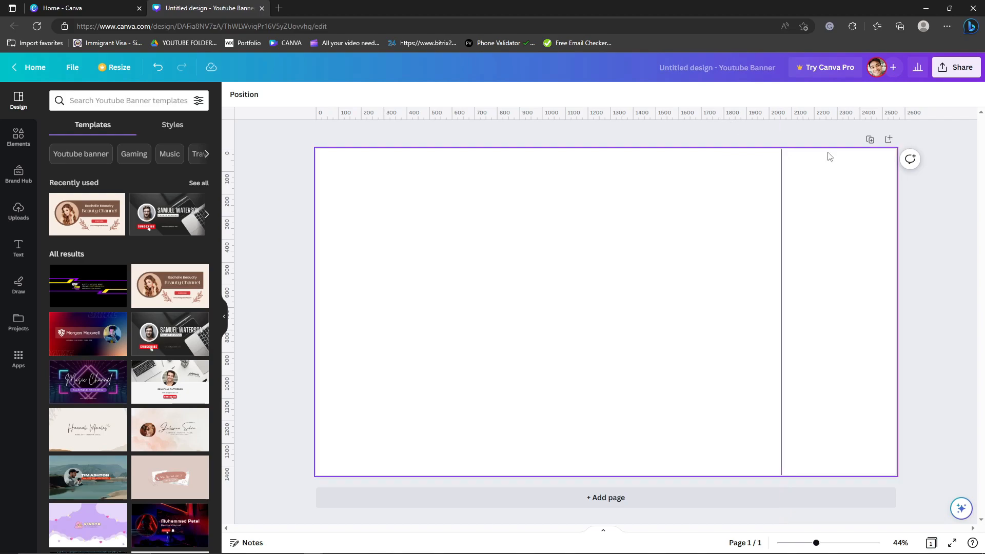
key(alt+Tab)
drag(882, 202, 893, 202)
click(583, 131)
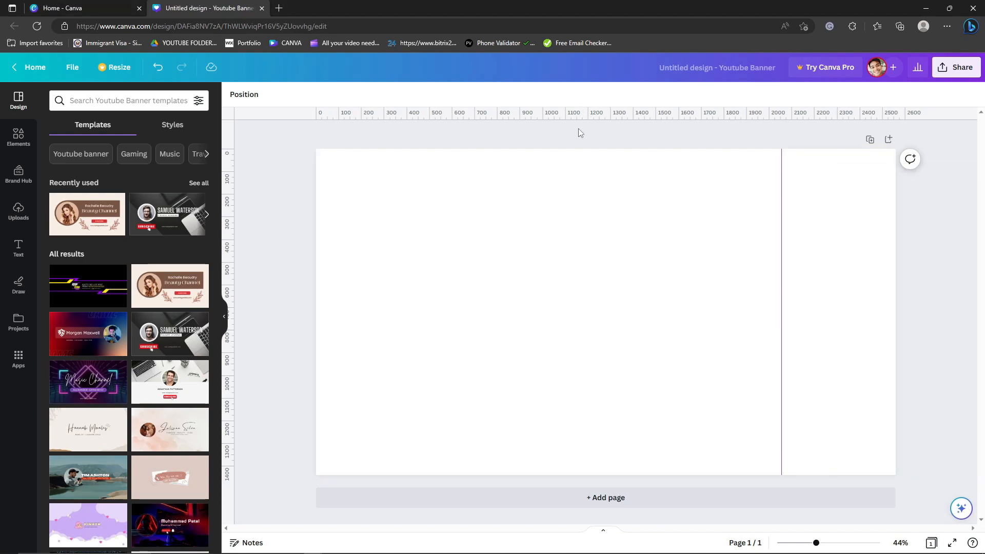
drag(255, 119, 289, 264)
key(alt+Tab)
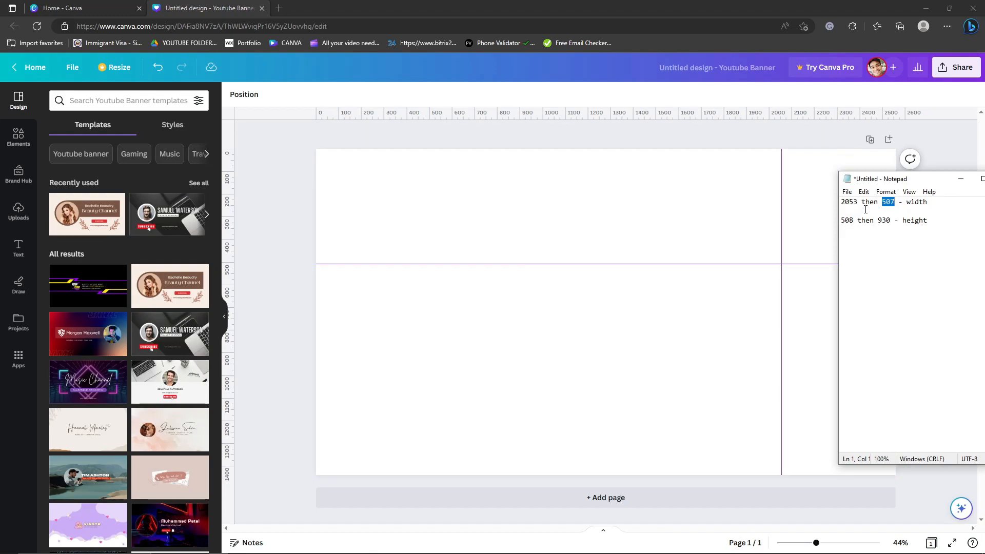
click(627, 264)
drag(627, 263, 661, 98)
Step: Place a second vertical guide at about 507 px, following the width values in the Notepad note
key(alt+Tab)
key(alt+Tab)
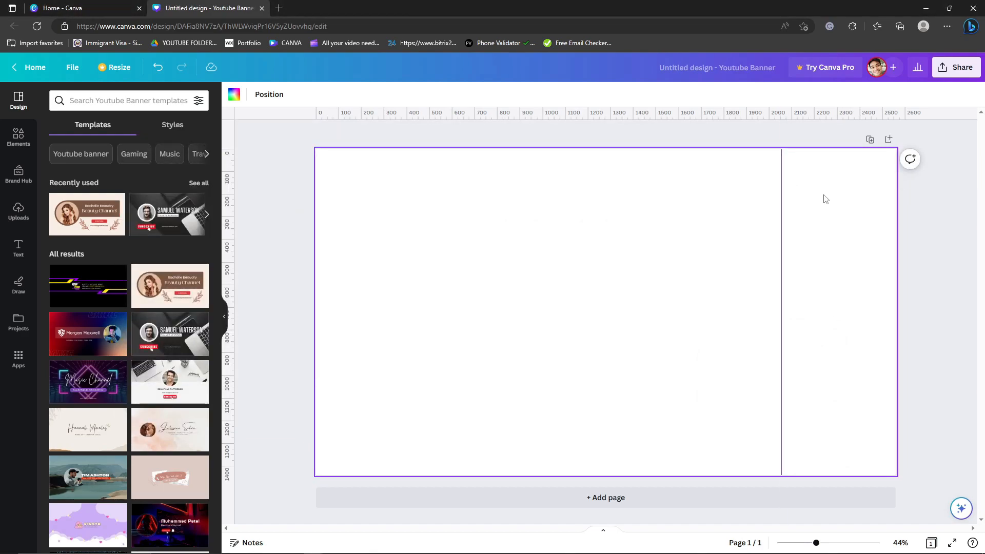
key(alt+Tab)
key(alt+Tab)
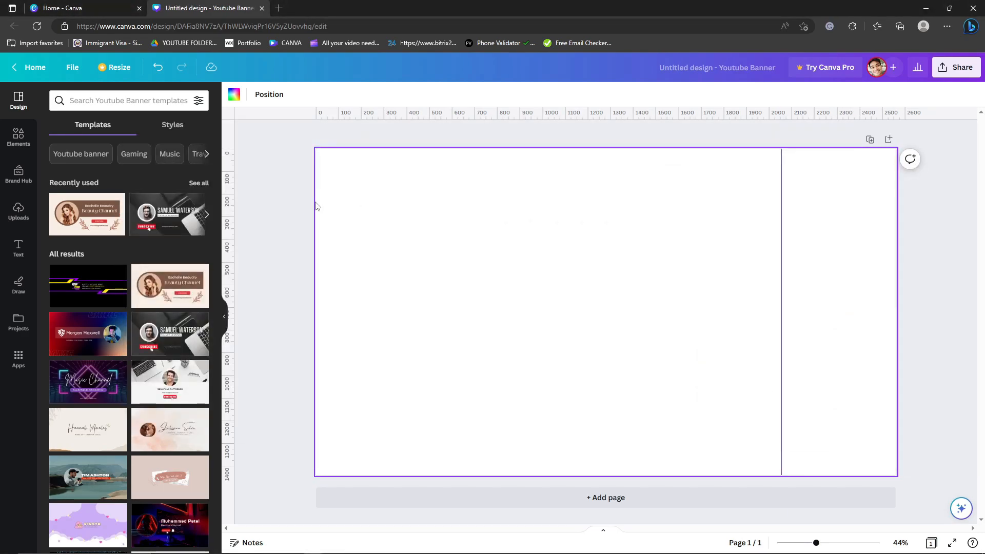
drag(233, 142, 431, 159)
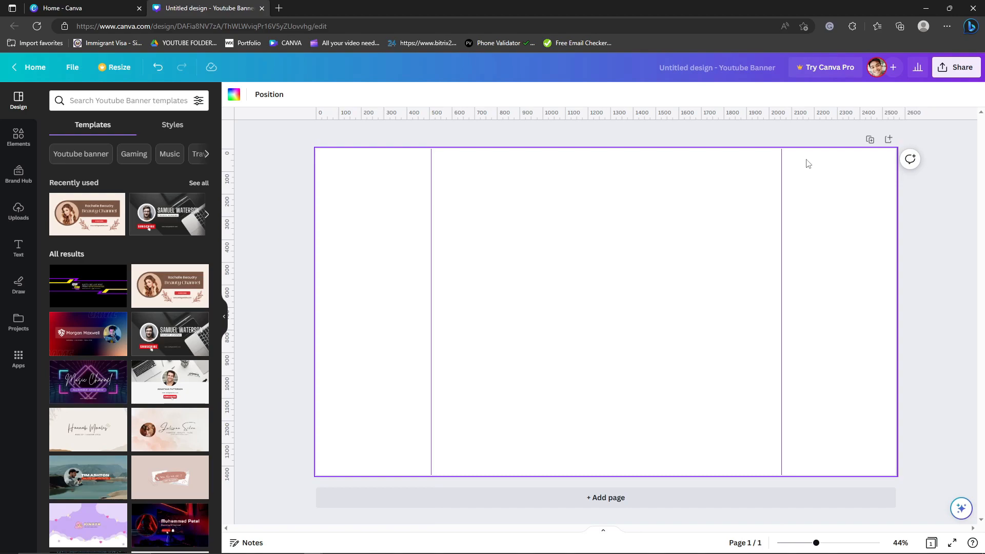
click(280, 169)
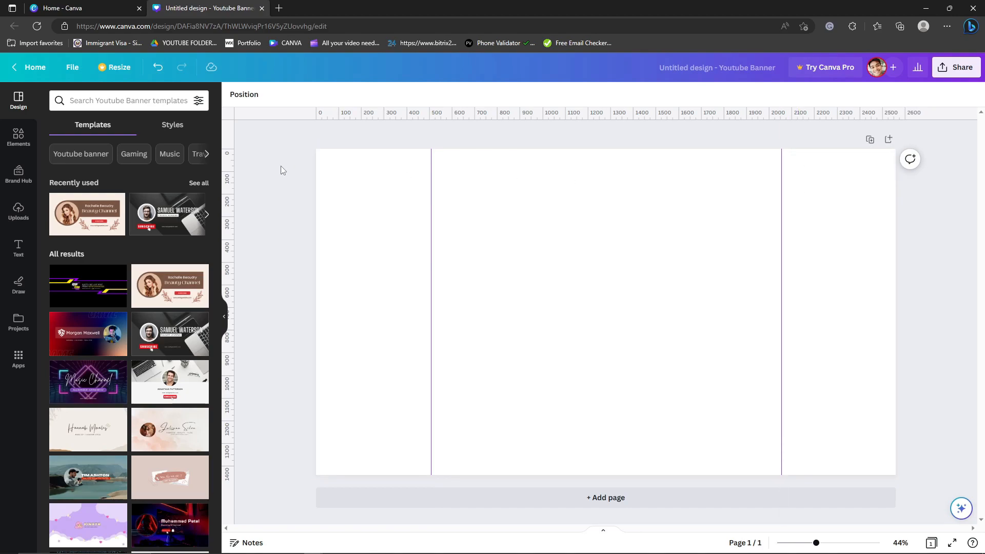
Step: Place two horizontal guides at about 508 px and 930 px, following the height values in the Notepad note
key(alt+Tab)
drag(904, 221, 928, 222)
key(alt+Tab)
drag(283, 116, 284, 264)
key(alt+Tab)
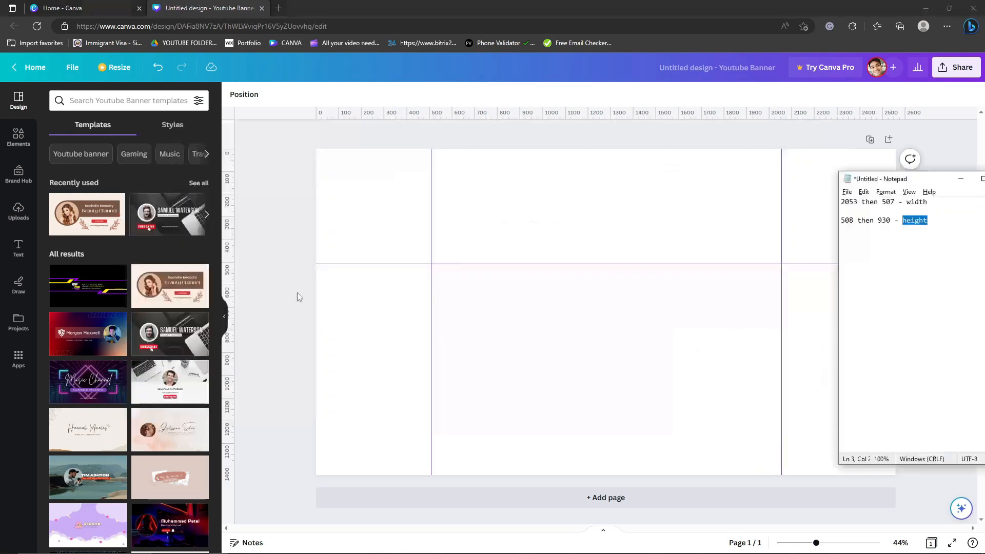
drag(894, 221, 878, 221)
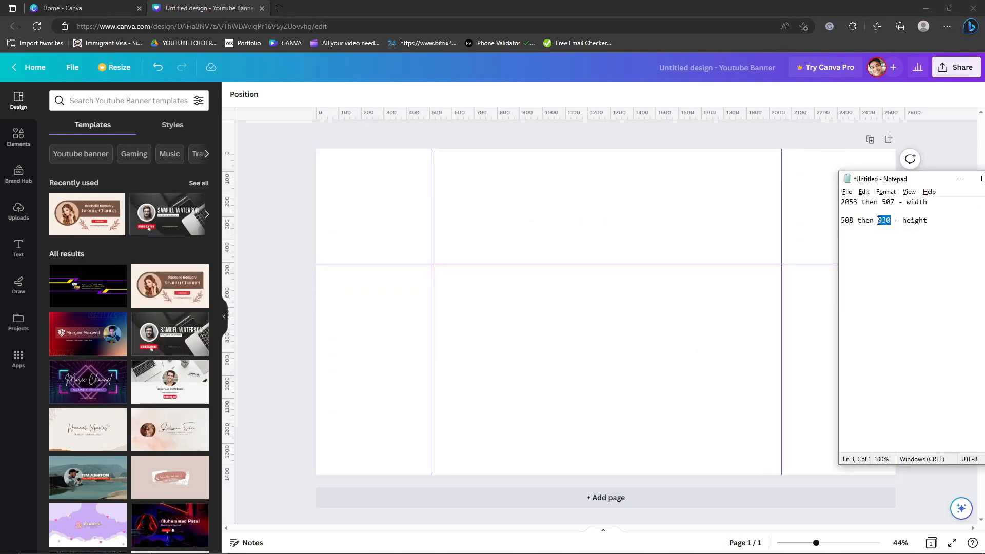
click(330, 182)
drag(291, 114, 281, 359)
Step: Set the banner page's background to the default solid dark gray
click(358, 198)
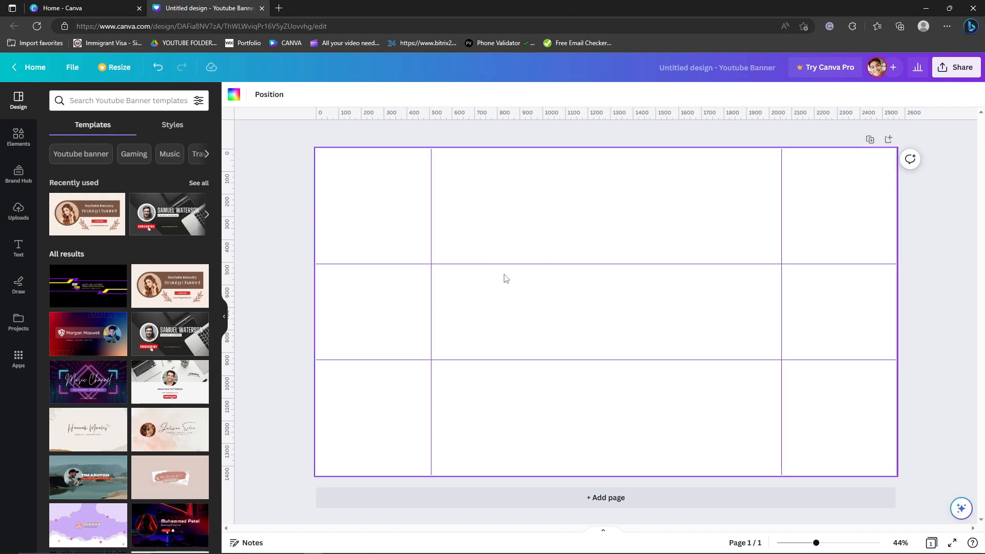
click(234, 94)
click(88, 280)
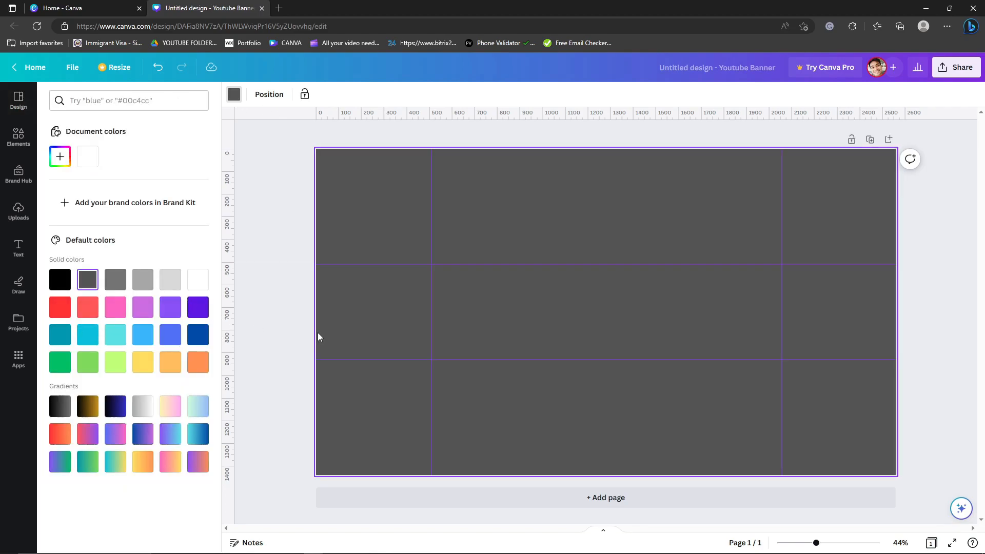
click(288, 161)
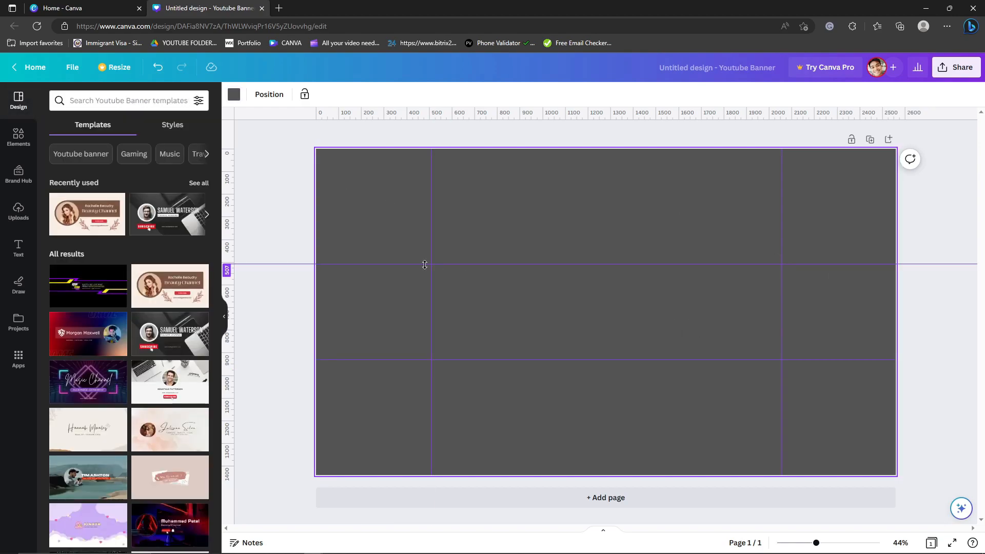
Step: Add a text box reading "SAFE ZONE" to the banner page
text(t)
text(SAFE)
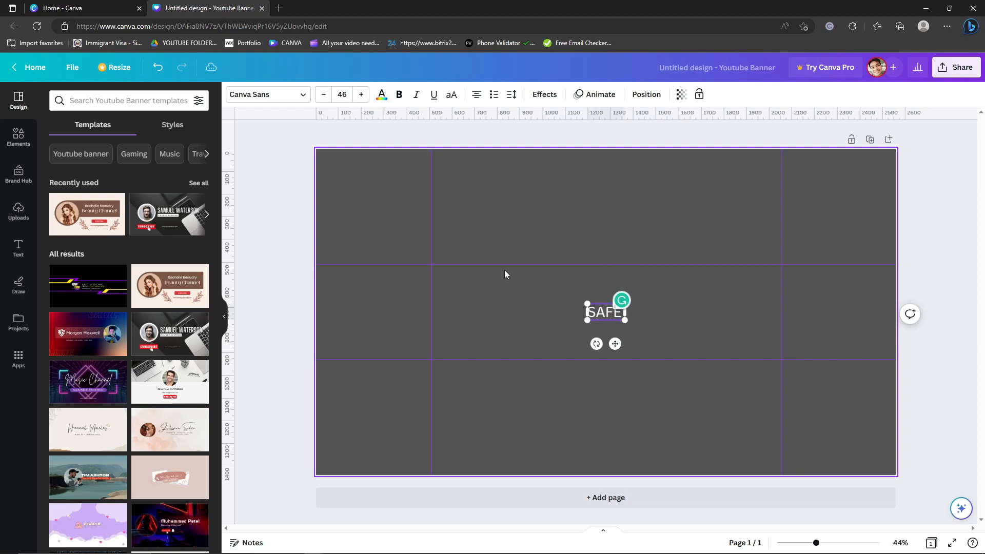
text( OZONE)
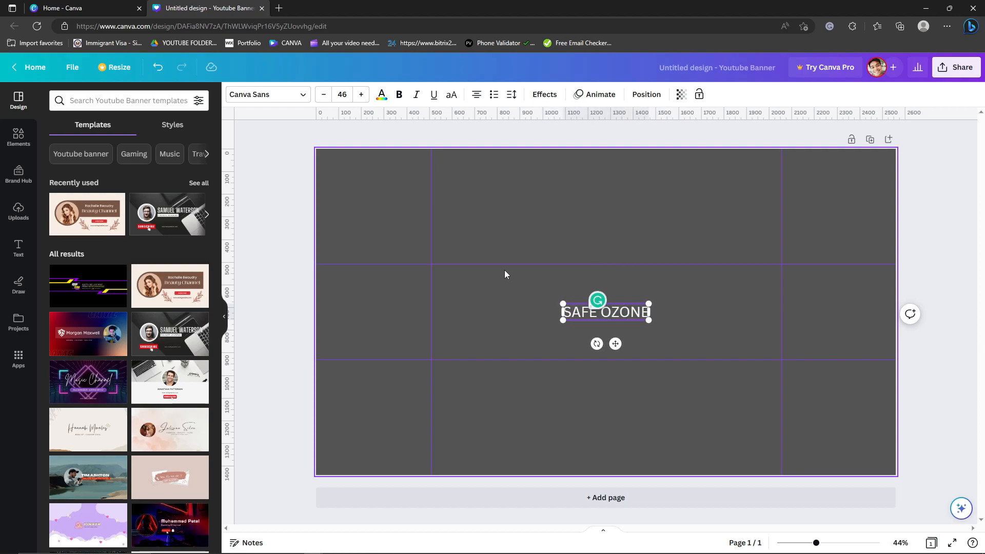
key(BackSpace)
key(BackSpace)
key(BackSpace)
key(BackSpace)
key(BackSpace)
text(ZONE)
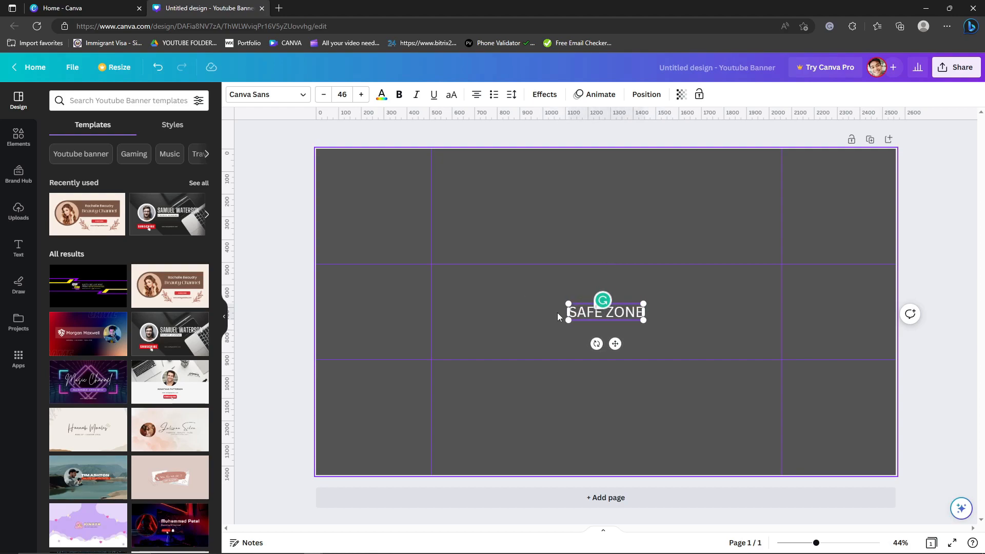
Step: Enlarge the "SAFE ZONE" text to font size 136 and center it within the guides
drag(644, 320, 791, 353)
click(693, 326)
drag(693, 326, 589, 314)
click(555, 328)
click(679, 222)
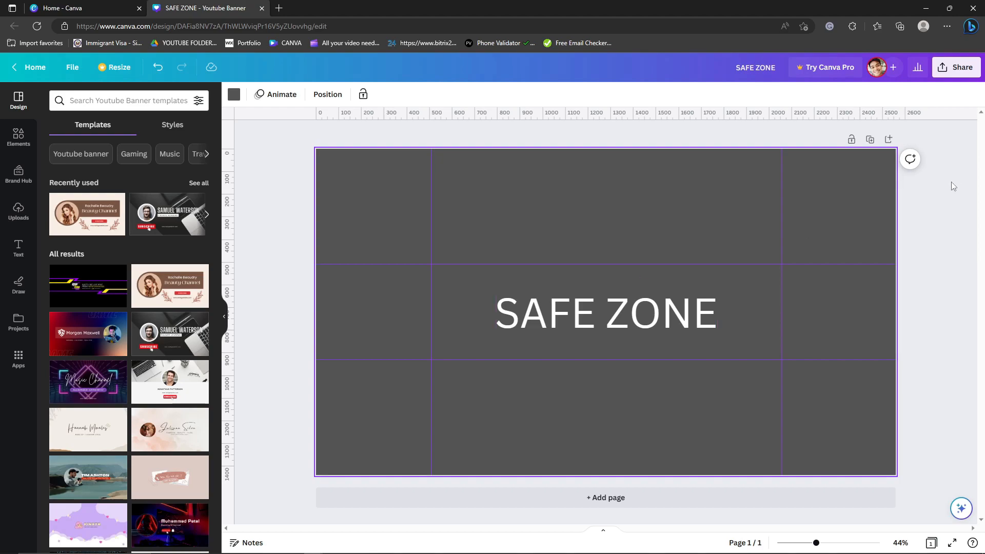
Step: Add a second page and apply the Black Modern Vlogger YouTube Banner template to it
click(869, 139)
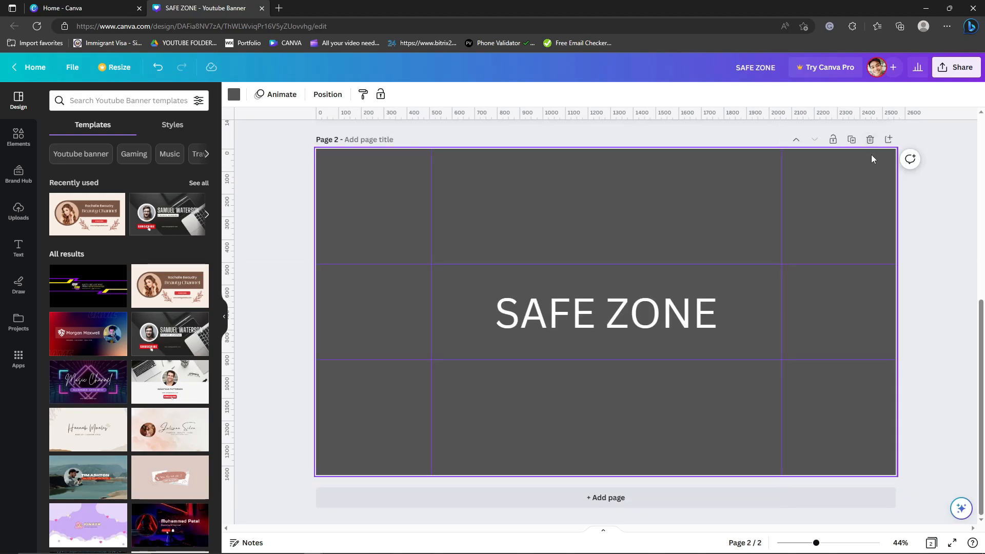
click(870, 139)
click(654, 499)
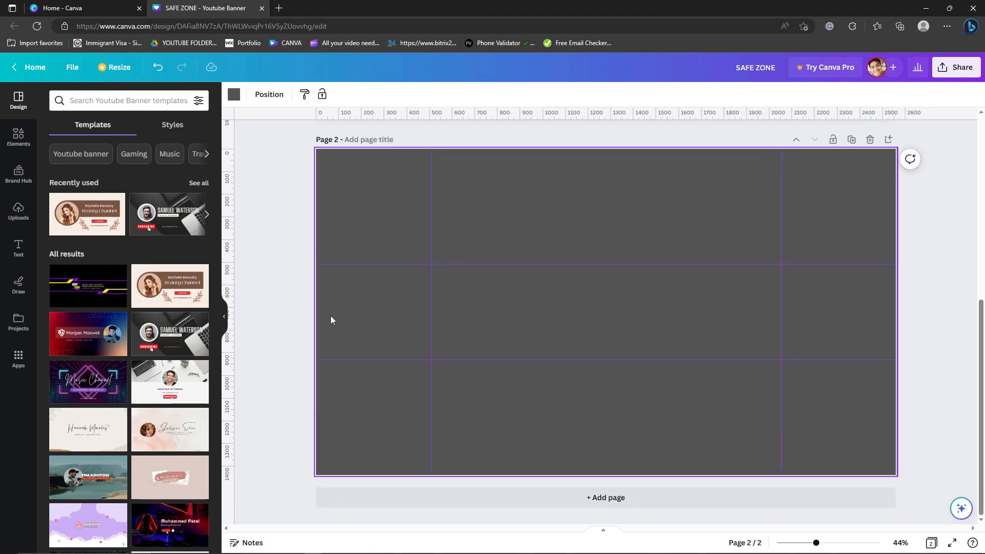
click(154, 218)
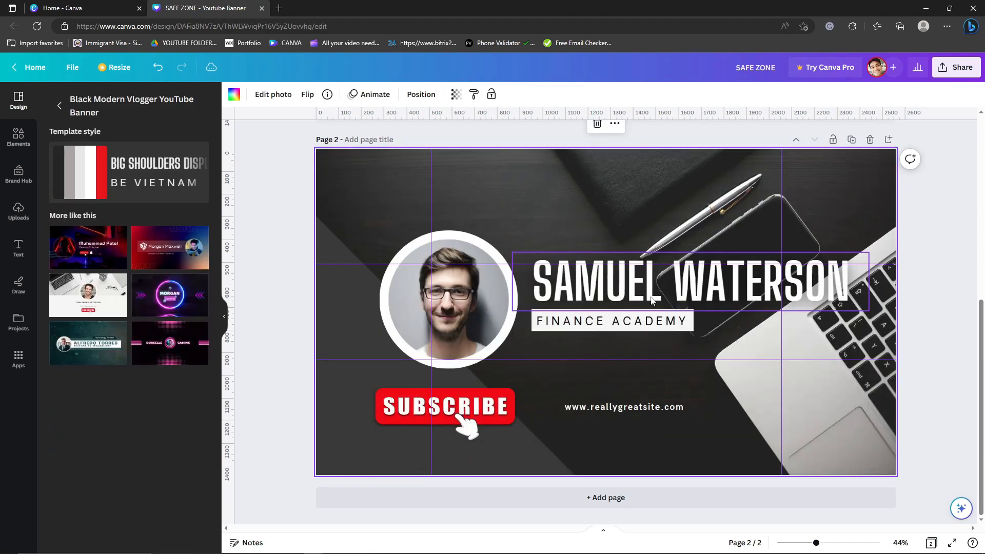
Step: Adjust the vertical guides so one sits between the 2100 and 2200 px marks and the other near the 500 px mark
scroll(643, 299, up, 3)
scroll(476, 228, down, 2)
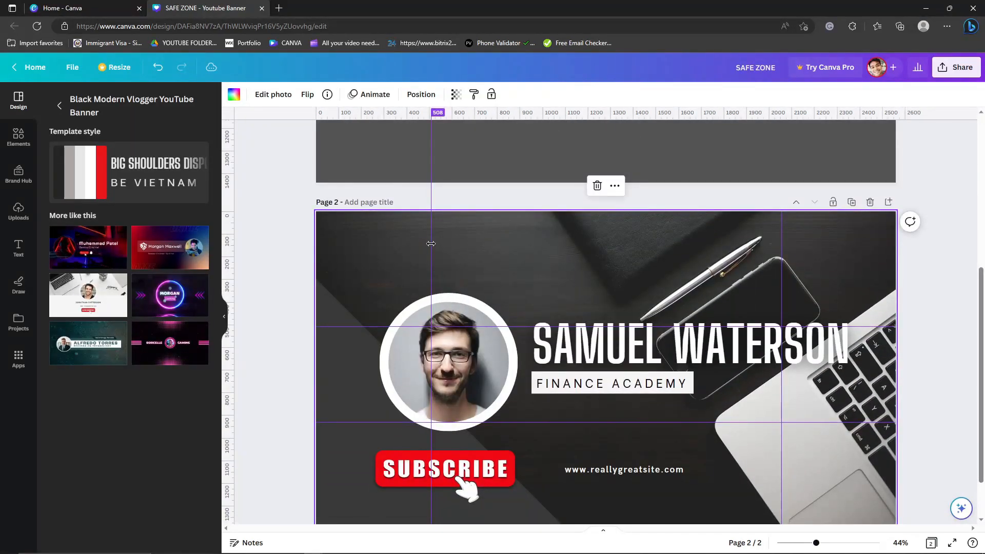
drag(425, 249, 807, 254)
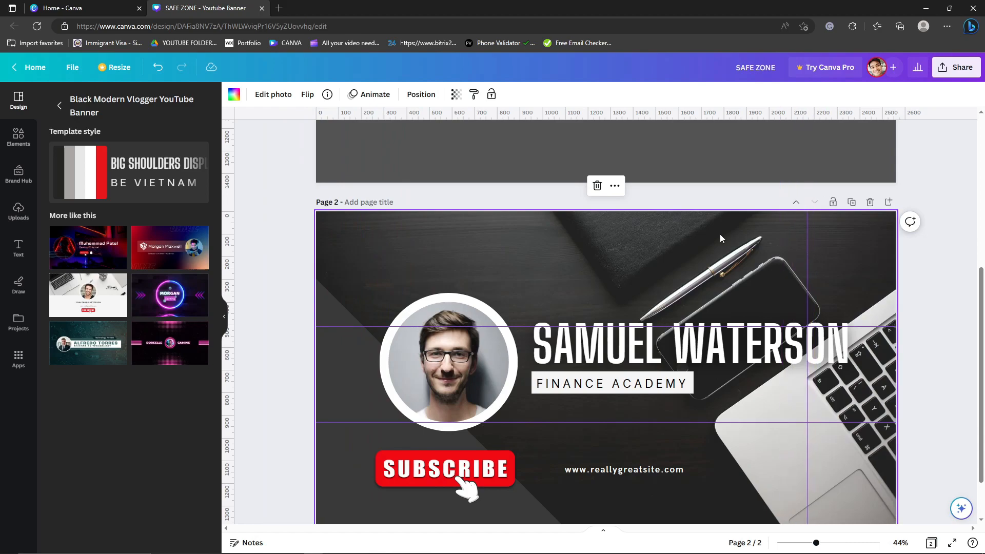
scroll(728, 263, up, 5)
scroll(676, 276, down, 2)
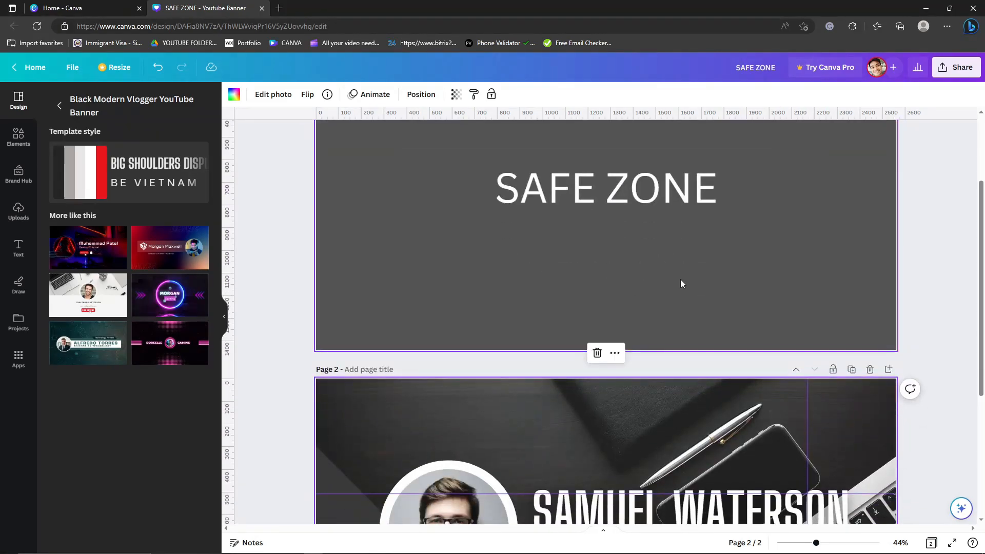
scroll(681, 279, up, 3)
click(680, 236)
drag(229, 146, 432, 154)
Step: Compare how the safe-zone page and the template page sit against the adjusted guides
scroll(507, 209, down, 6)
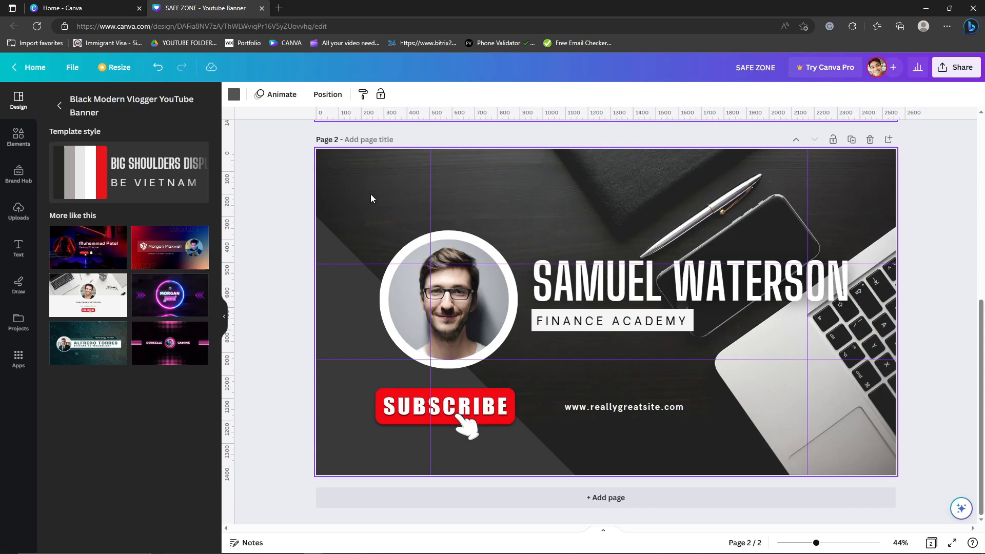
scroll(397, 261, up, 6)
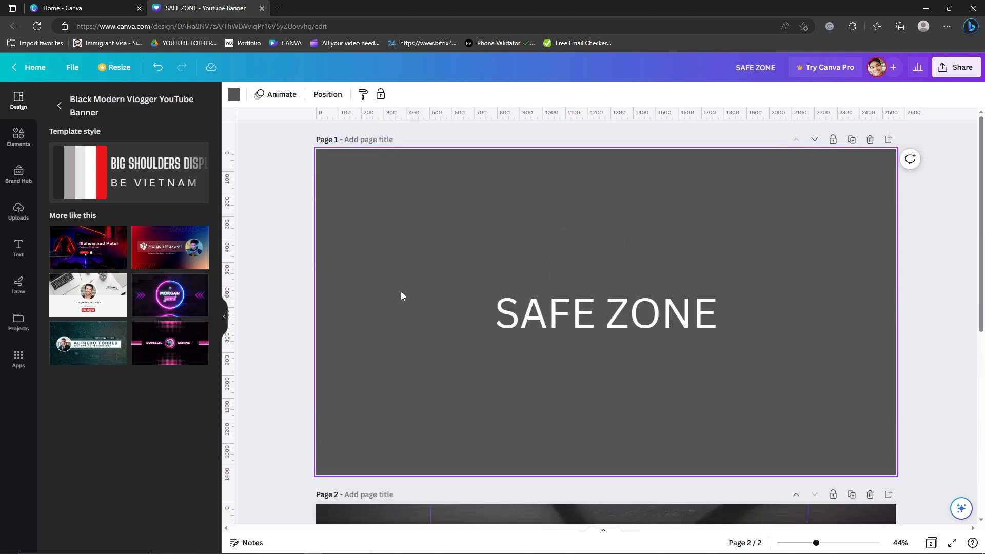
scroll(403, 291, down, 3)
scroll(491, 356, down, 1)
scroll(497, 351, up, 3)
scroll(500, 348, down, 1)
scroll(418, 235, up, 1)
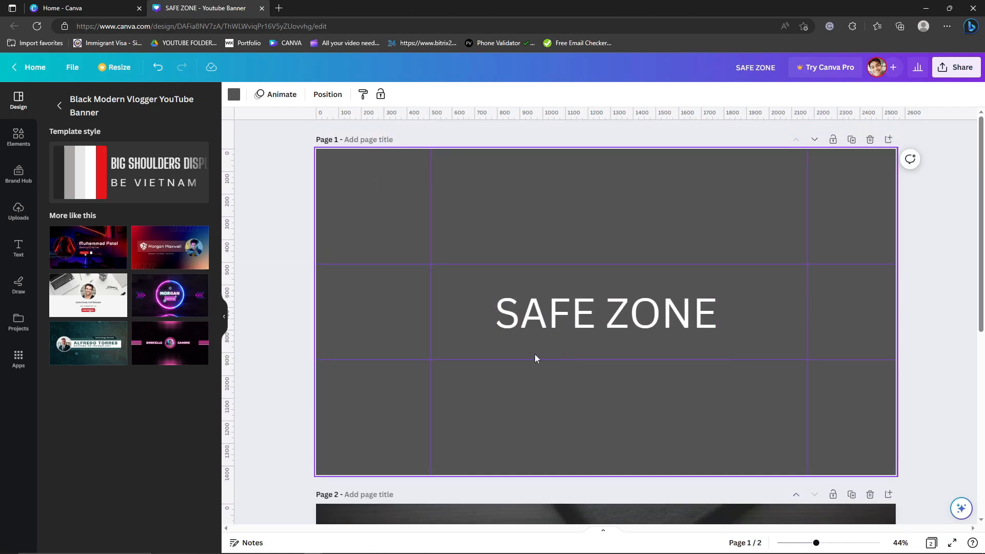
Step: Delete the template page and remove the "SAFE ZONE" text from the remaining page
scroll(483, 290, down, 3)
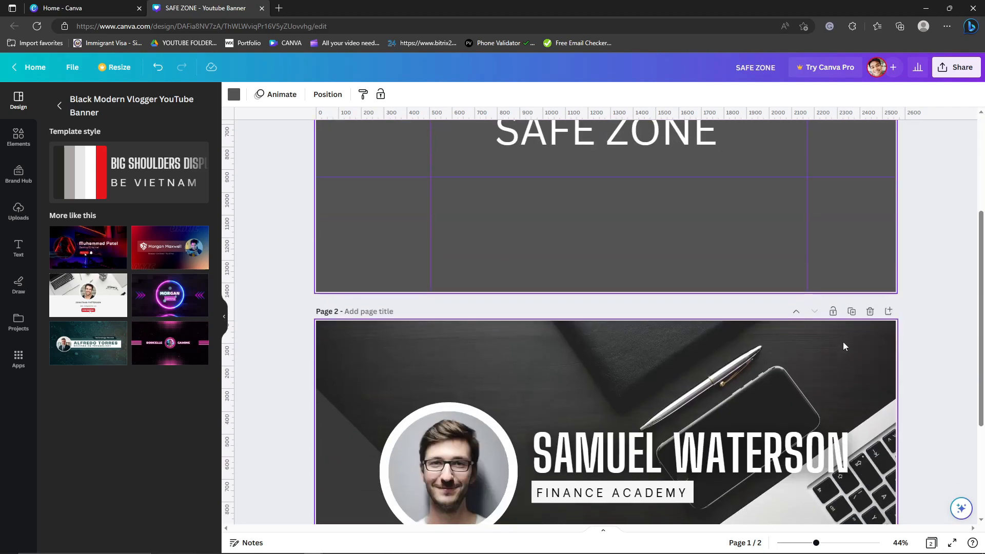
click(870, 308)
click(608, 323)
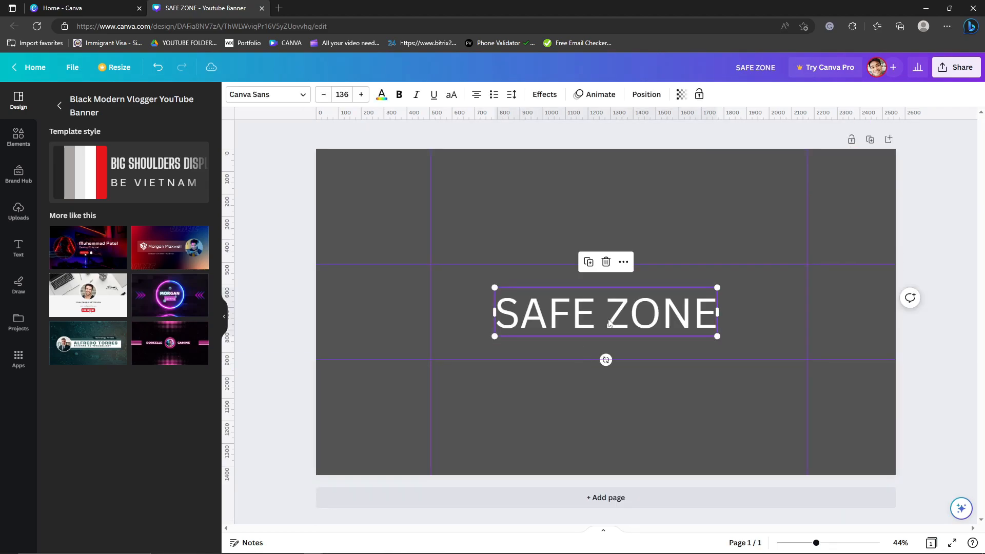
key(Delete)
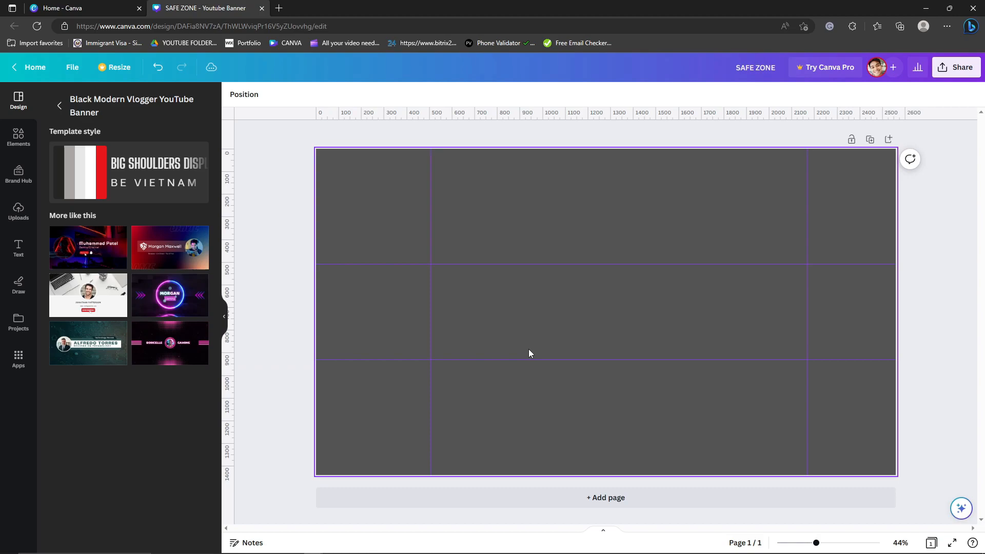
Step: Add the recently used "COFFEE PLEASE" text style to the page and replace its wording with "LESSONLY"
click(18, 248)
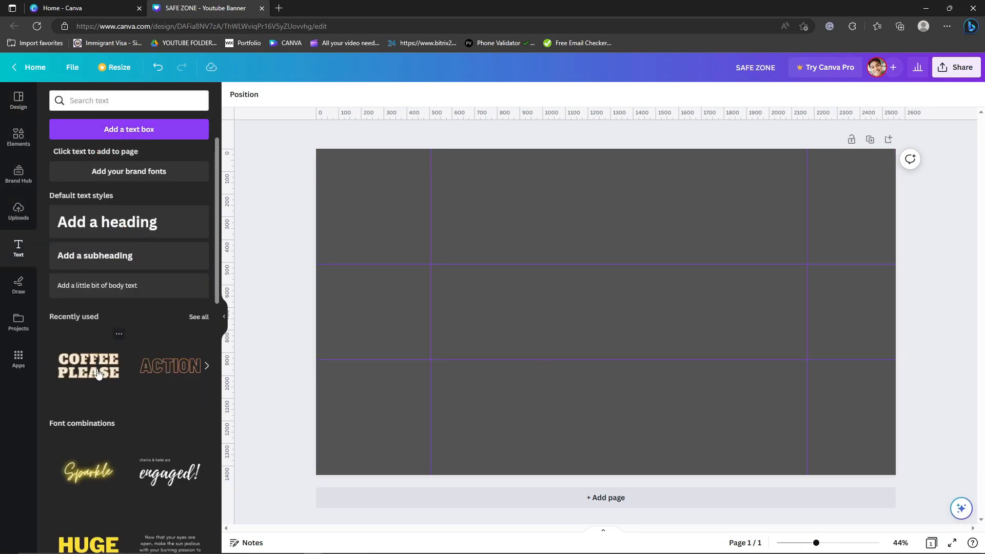
click(88, 372)
double_click(631, 300)
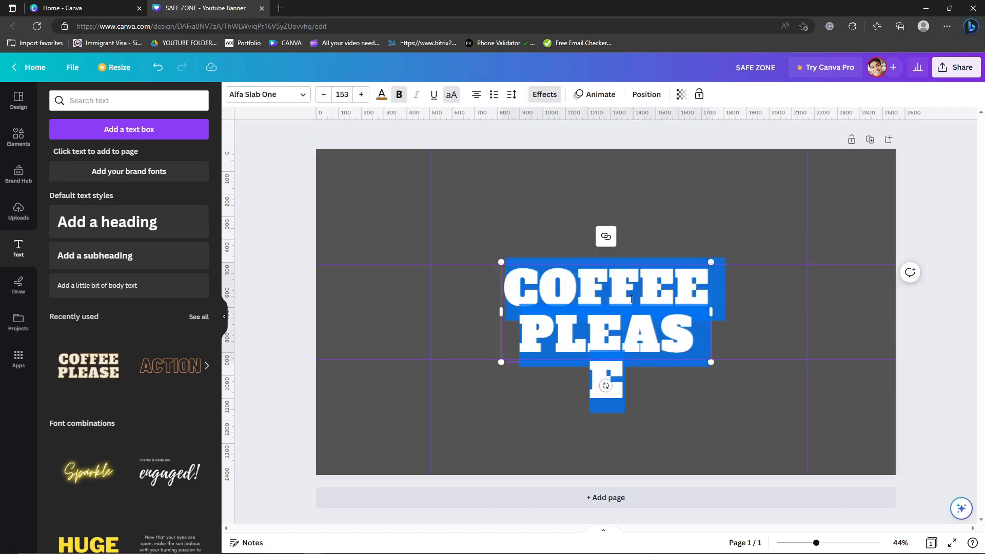
key(BackSpace)
text(L)
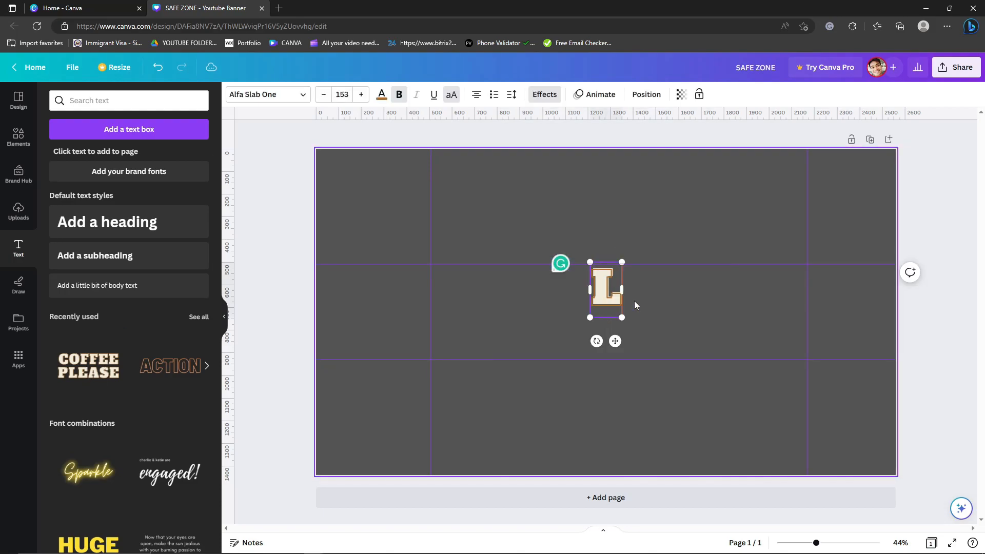
text(ESSONLY)
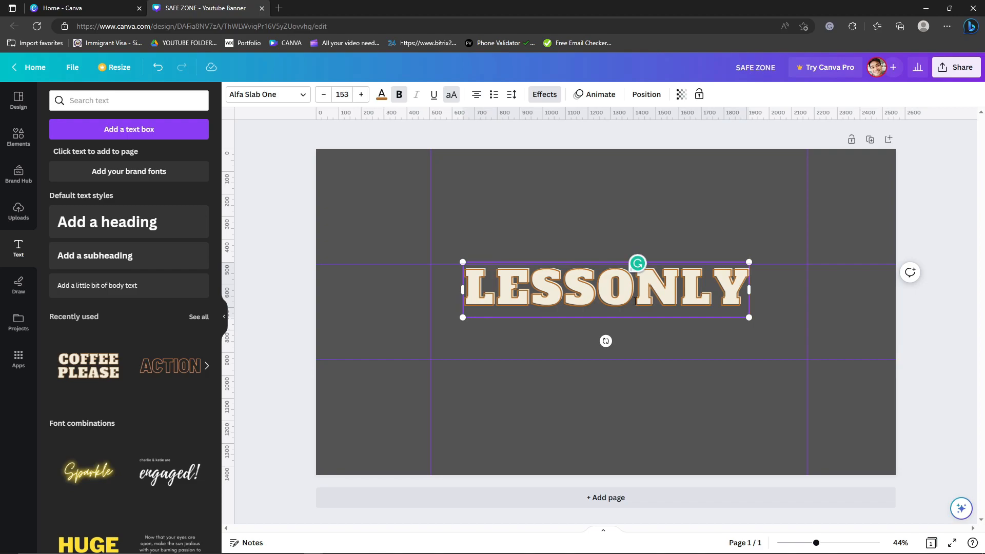
Step: Shrink the LESSONLY text to size 91.8 and place it against the left vertical guide, between the two horizontal guides
mouse_move(665, 292)
mouse_down()
mouse_move(652, 294)
mouse_move(657, 304)
mouse_up()
click(667, 343)
drag(717, 322, 606, 313)
drag(582, 289, 558, 303)
click(561, 337)
click(562, 332)
click(571, 310)
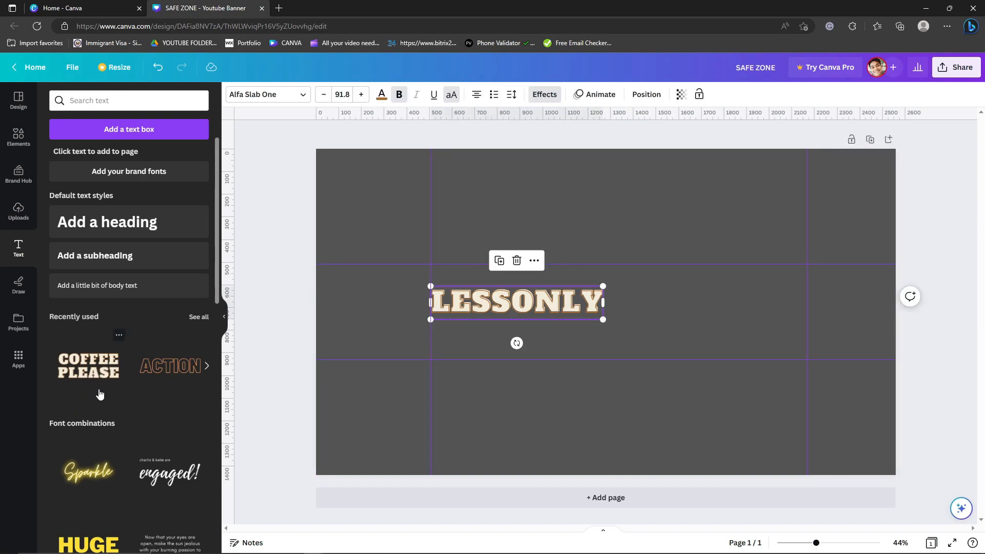
Step: Apply the Background effect to the LESSONLY text with a roundness of 74
click(657, 334)
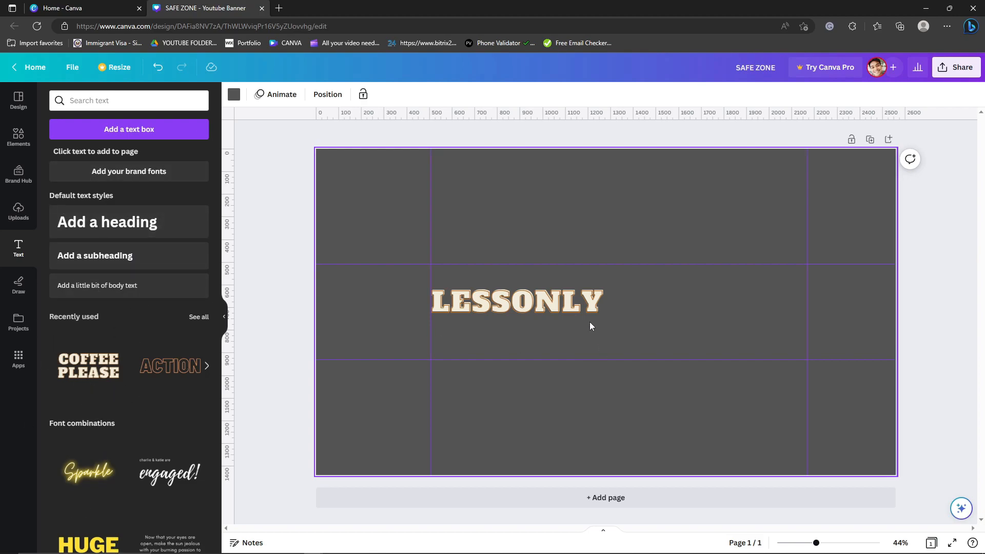
click(563, 291)
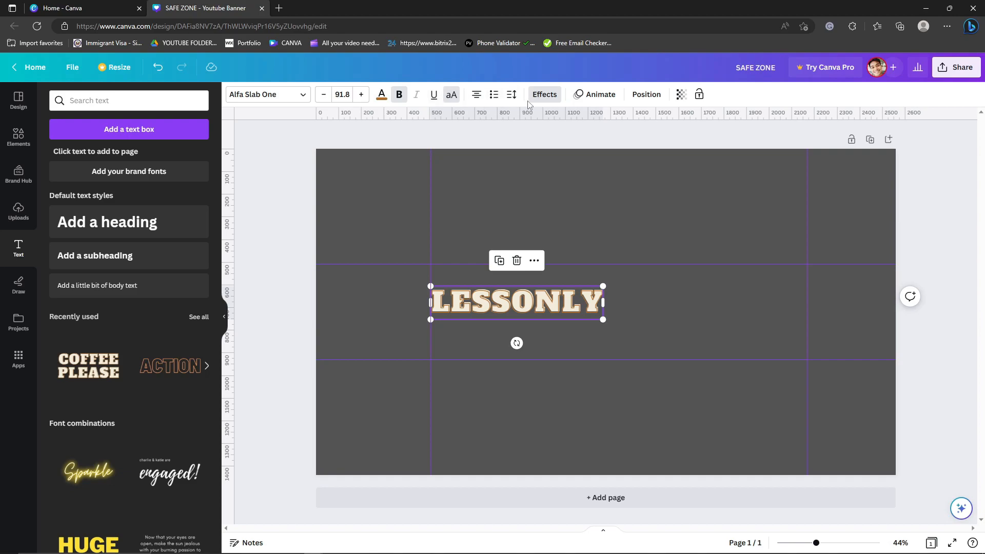
click(546, 103)
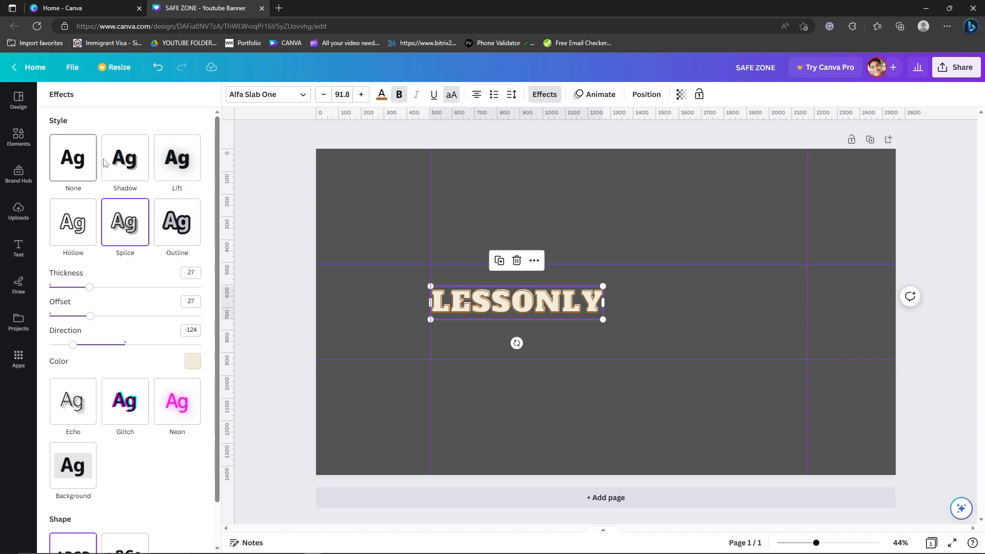
scroll(134, 333, down, 1)
click(76, 424)
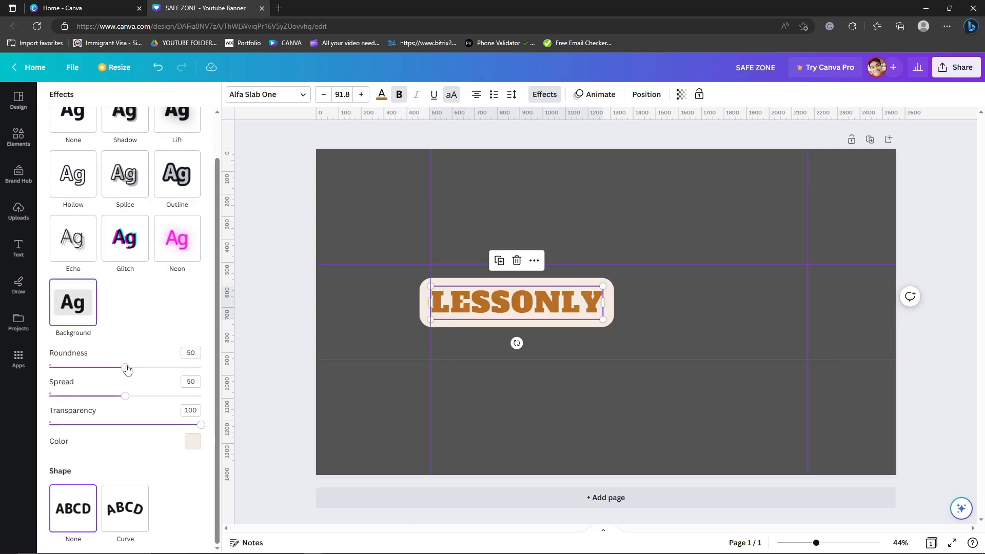
drag(126, 372, 163, 378)
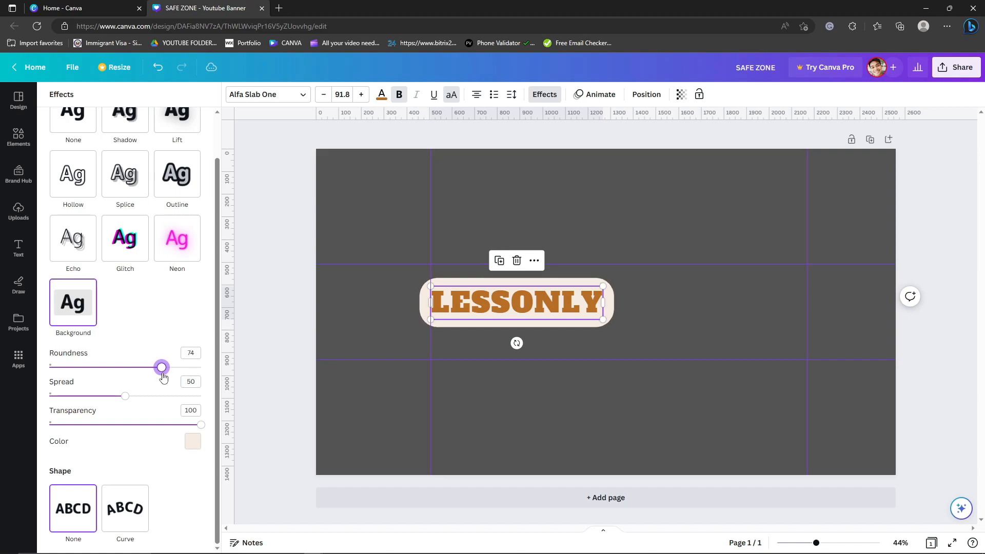
Step: Colour the LESSONLY text background yellow and shift the label slightly right and down so it sits inside the guides
click(193, 449)
scroll(129, 390, down, 2)
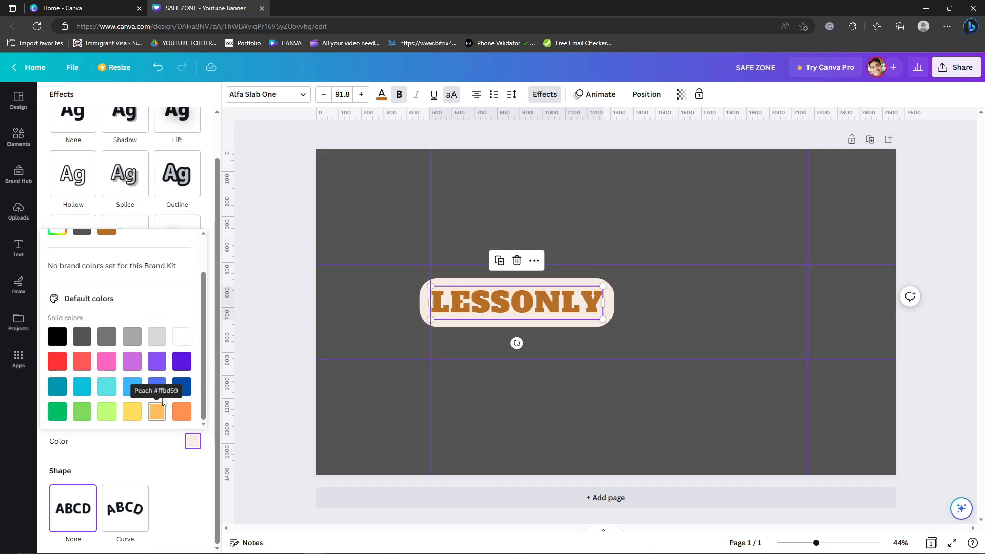
click(157, 337)
click(157, 412)
click(132, 412)
click(640, 316)
drag(550, 301, 592, 311)
click(647, 311)
click(667, 288)
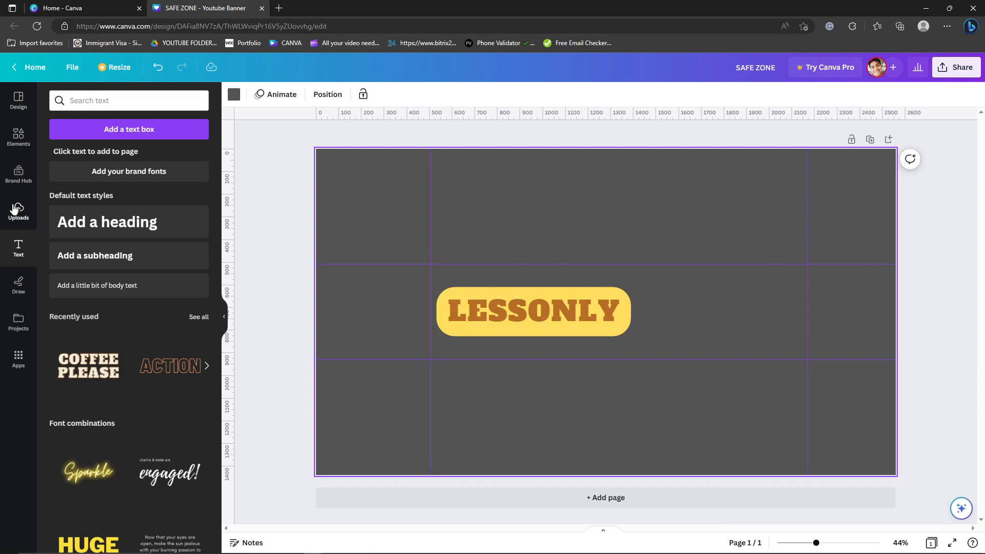
Step: Search Google Images for "L cursive logo" in a new browser tab
click(282, 8)
text(l)
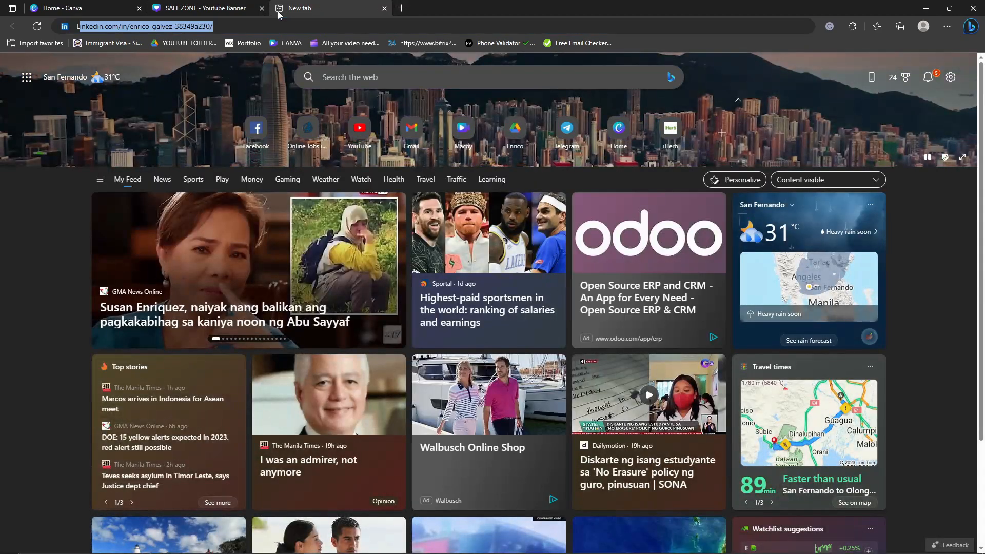
text( cursive l)
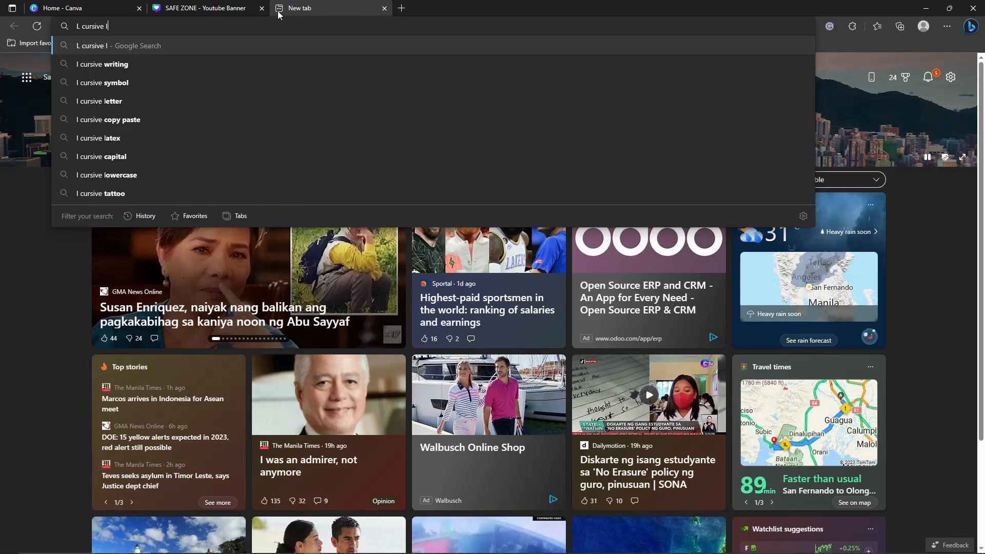
text(ogo)
key(Return)
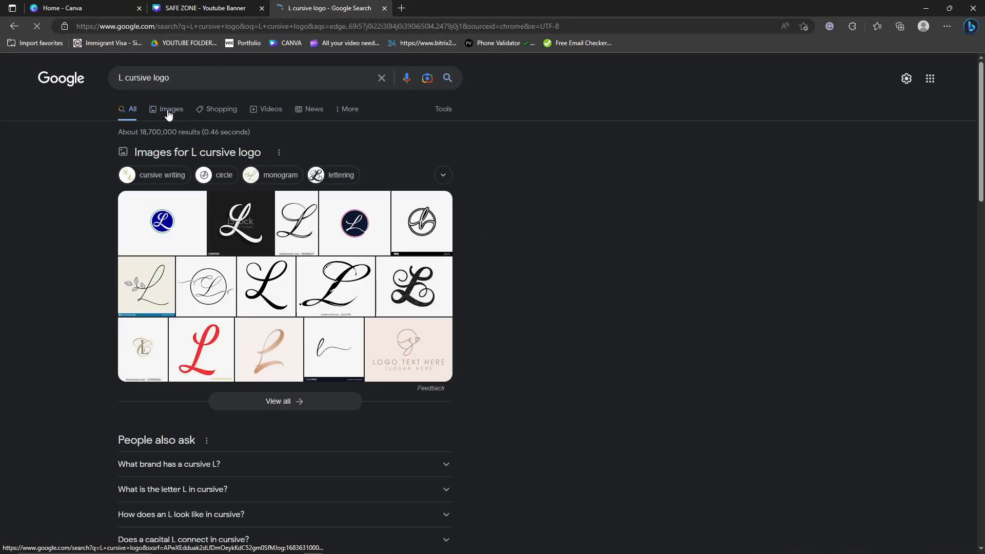
click(168, 111)
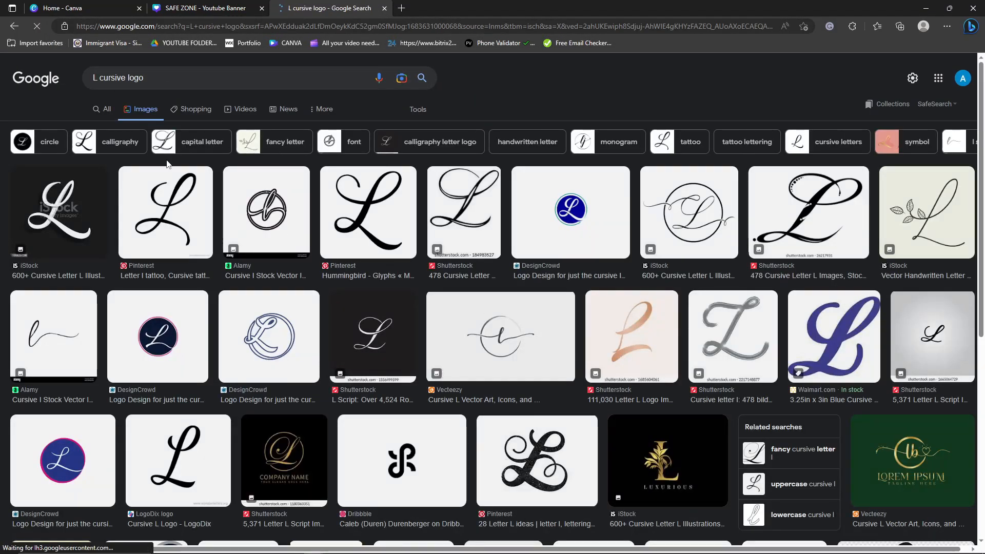
Step: Save the black cursive L image from the Pinterest result to the Desktop
click(165, 212)
right_click(724, 224)
click(771, 371)
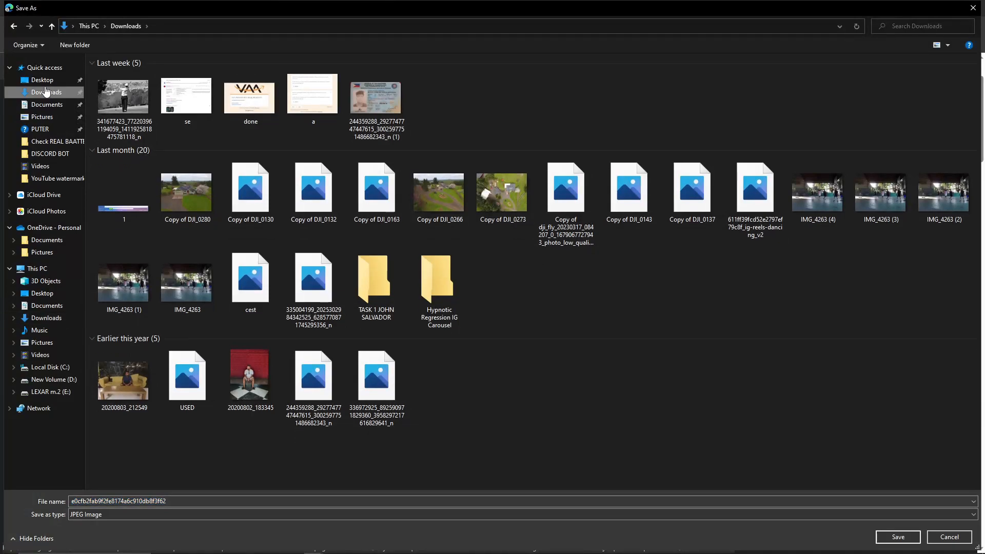
click(42, 81)
click(898, 537)
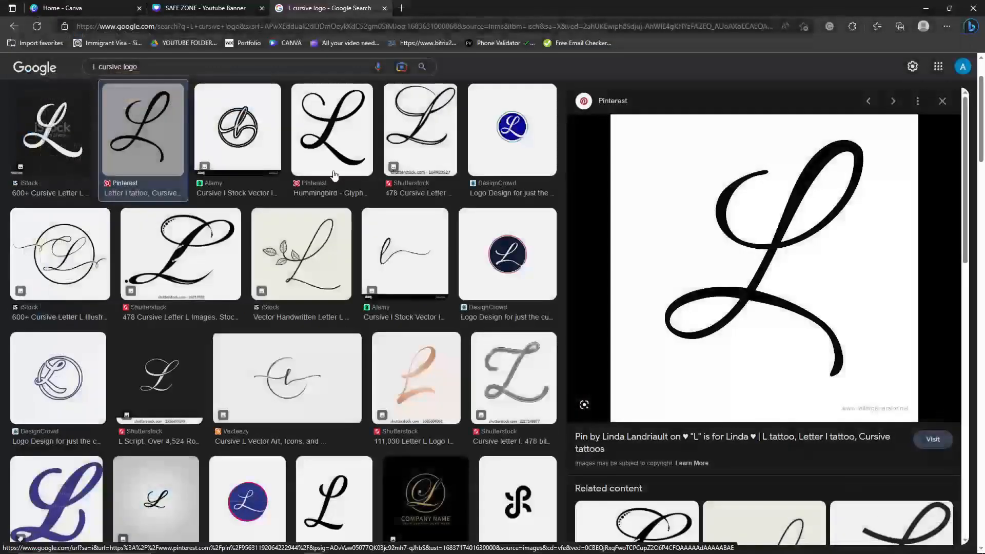
Step: Return to the Canva banner design and upload the saved cursive L image
click(200, 8)
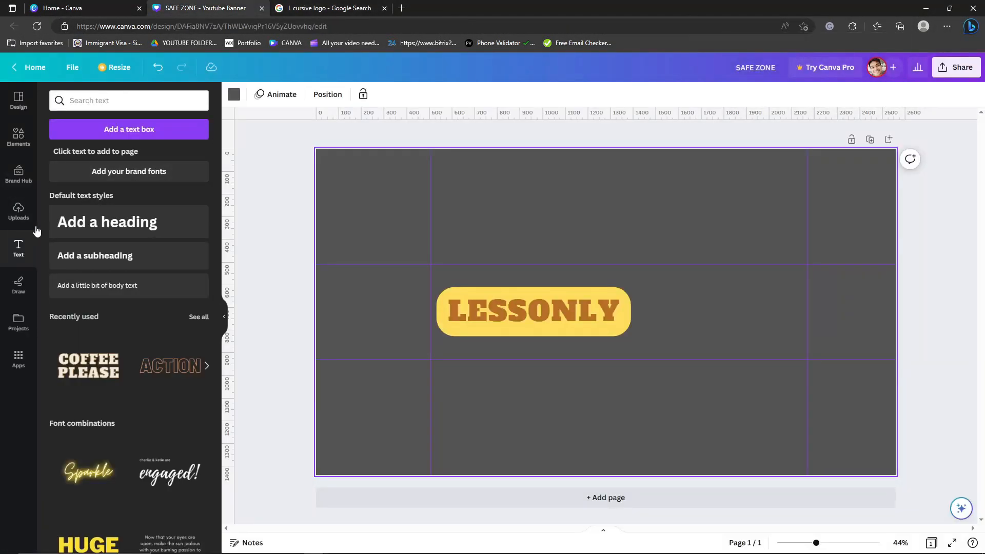
click(19, 211)
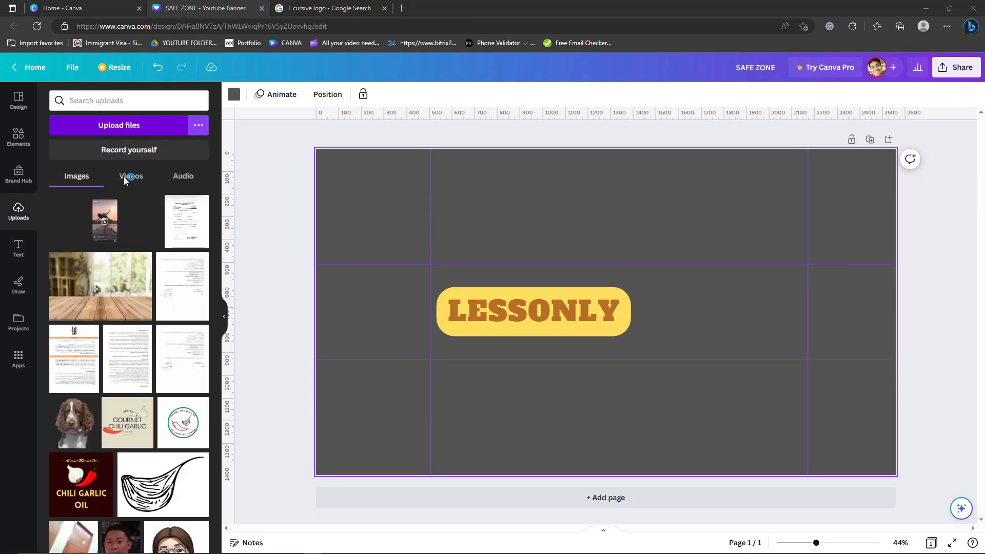
click(118, 126)
click(292, 87)
double_click(291, 85)
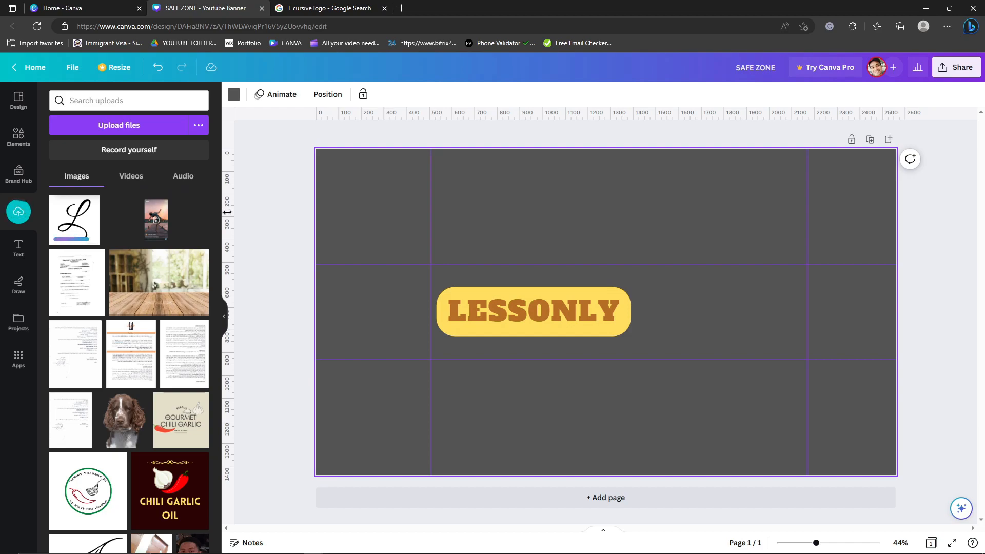
Step: Place the L logo on the page right of LESSONLY and shrink it to fit between the horizontal guides
click(75, 228)
drag(654, 307, 758, 317)
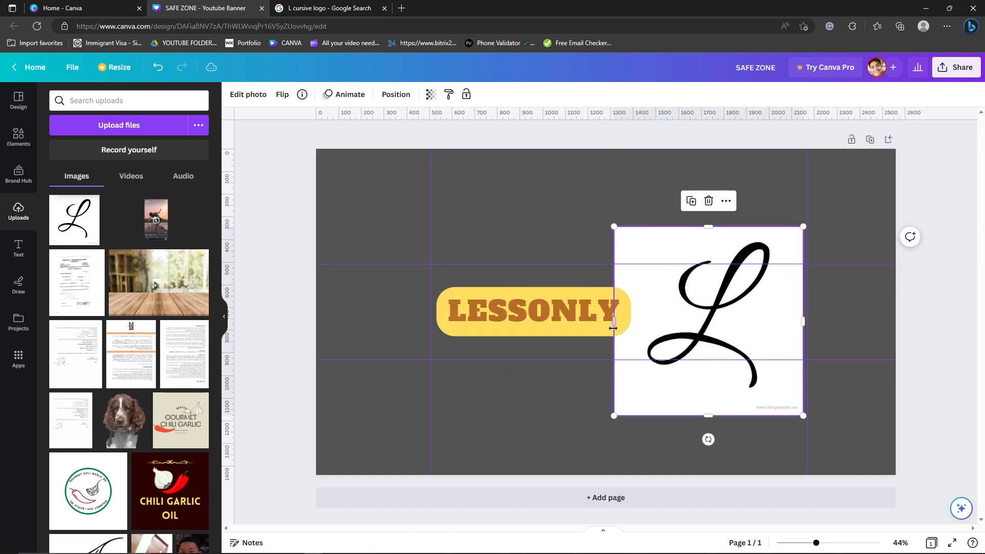
drag(614, 416, 705, 327)
drag(735, 283, 712, 318)
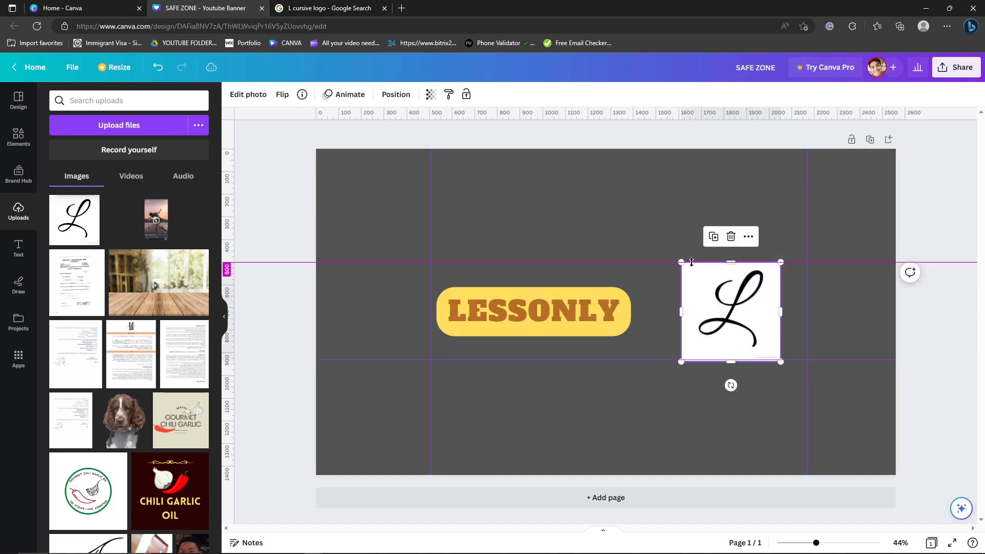
mouse_move(691, 286)
mouse_down()
mouse_move(694, 298)
mouse_move(703, 296)
mouse_move(697, 286)
mouse_up()
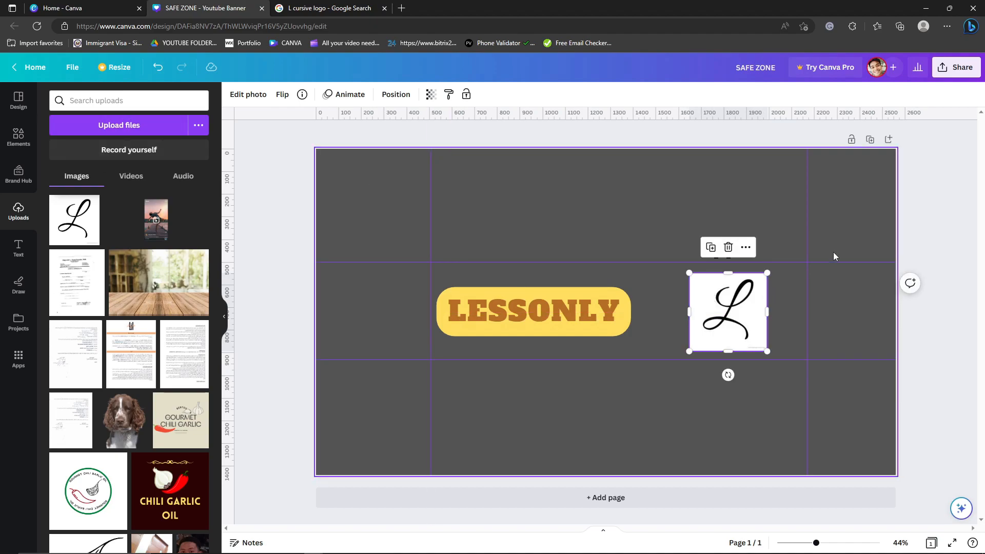
mouse_move(726, 318)
mouse_down()
mouse_move(704, 310)
mouse_move(723, 312)
mouse_up()
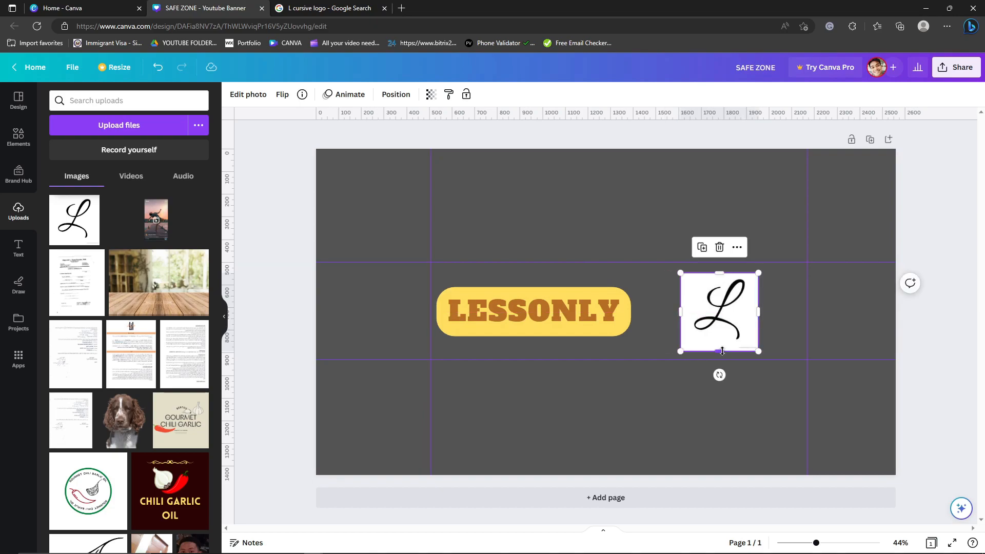
Step: Try to remove the L logo's white background with BG Remover
click(248, 95)
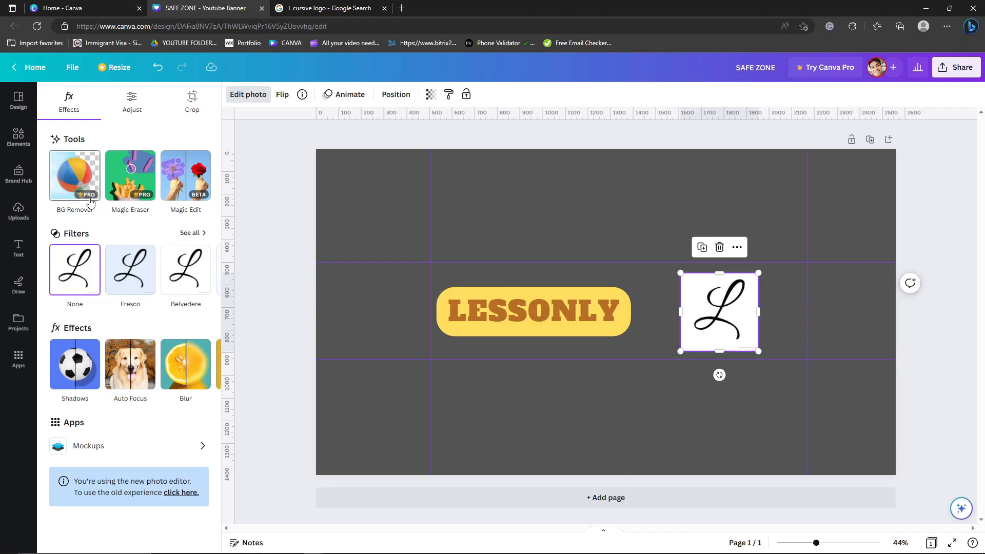
key(ctrl+plus)
key(ctrl+plus)
key(ctrl+plus)
key(ctrl+plus)
key(ctrl+plus)
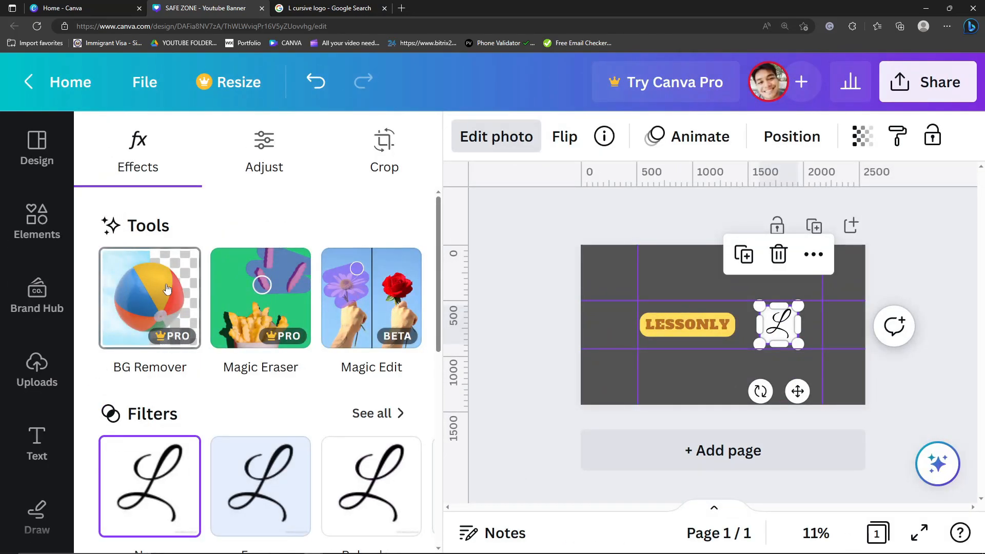
key(ctrl+minus)
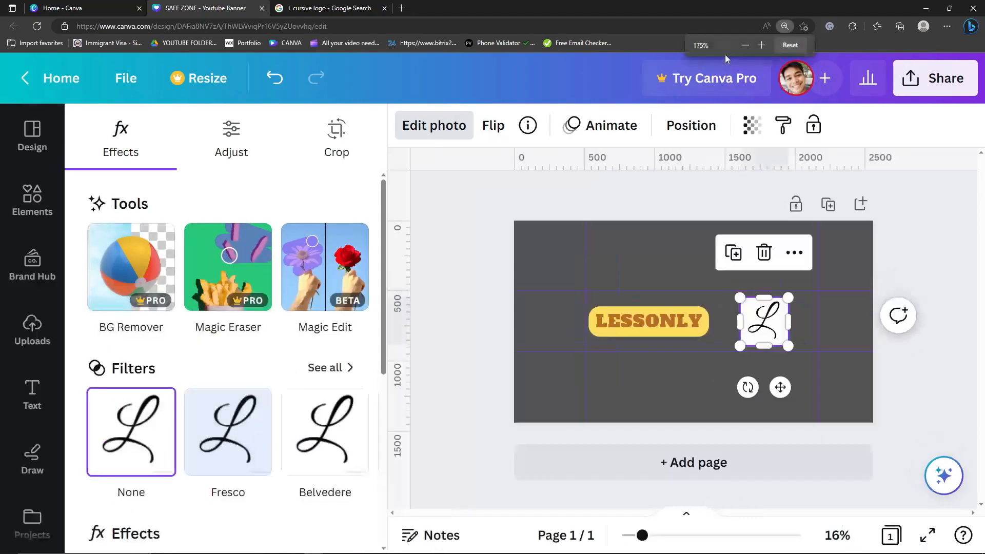
click(783, 45)
click(75, 173)
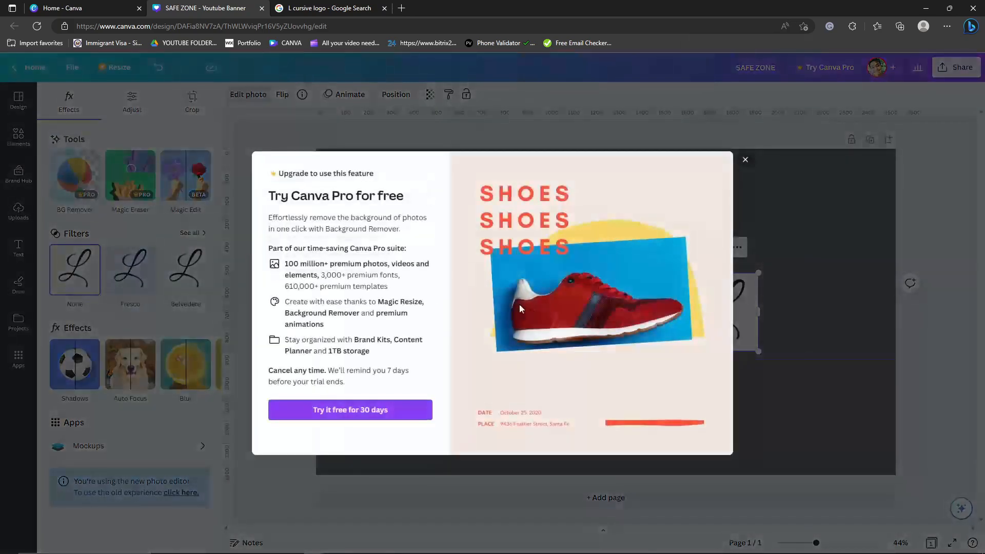
click(747, 161)
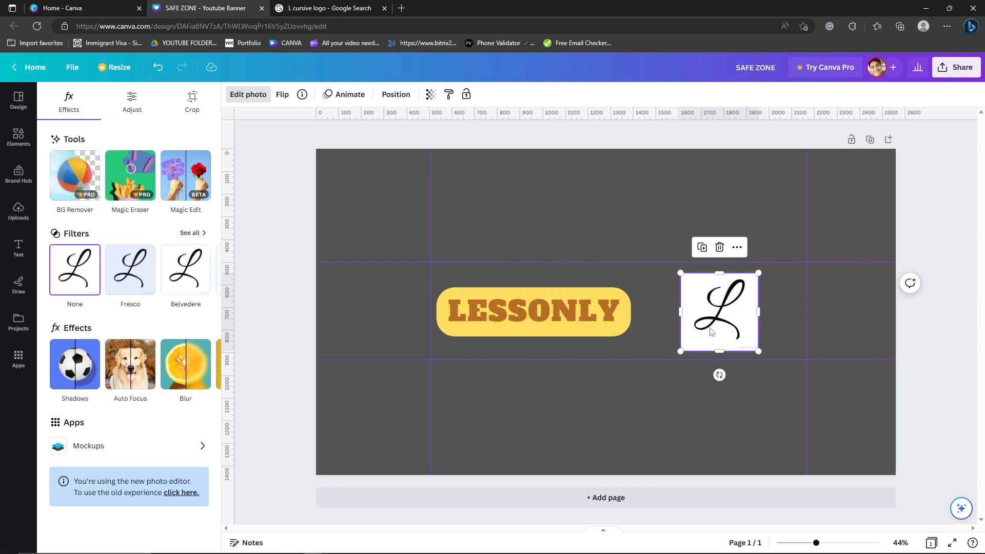
Step: Move the L logo closer to the LESSONLY label and apply the Belvedere filter to it
click(840, 312)
drag(716, 312, 691, 311)
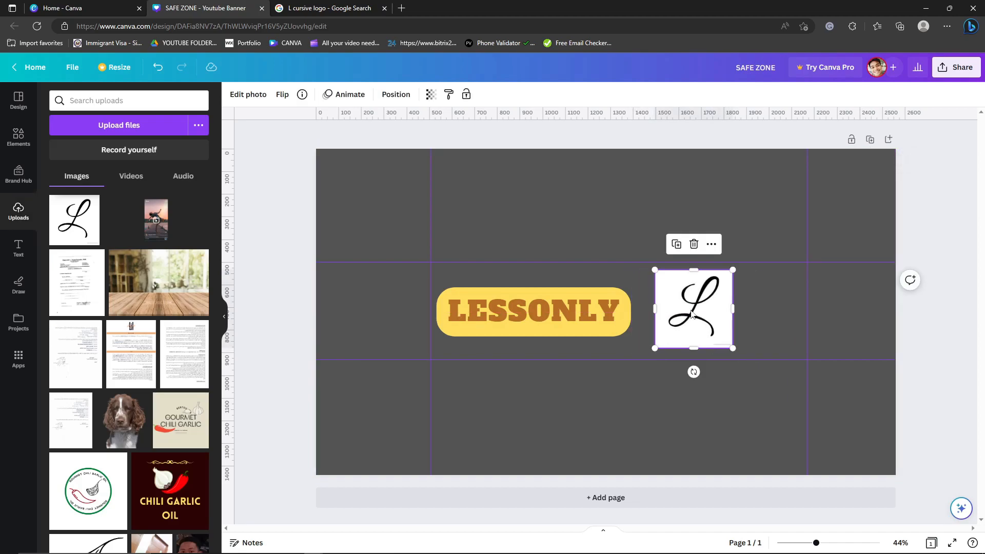
click(248, 95)
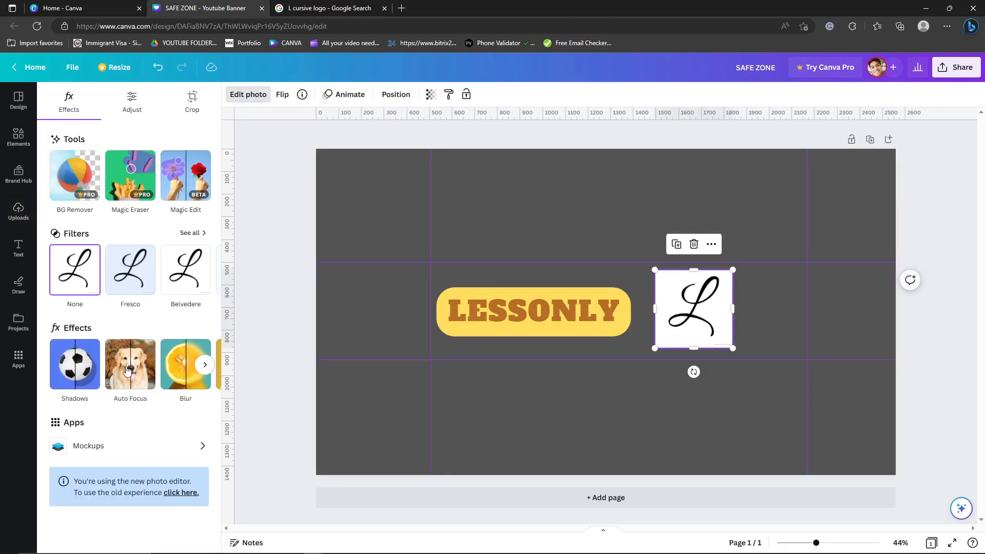
click(130, 282)
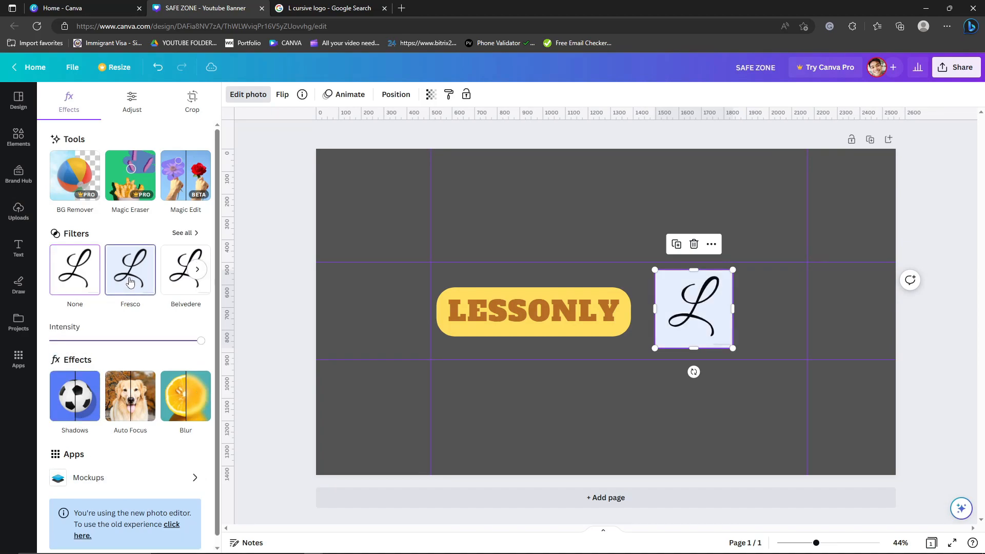
click(182, 267)
scroll(159, 335, down, 1)
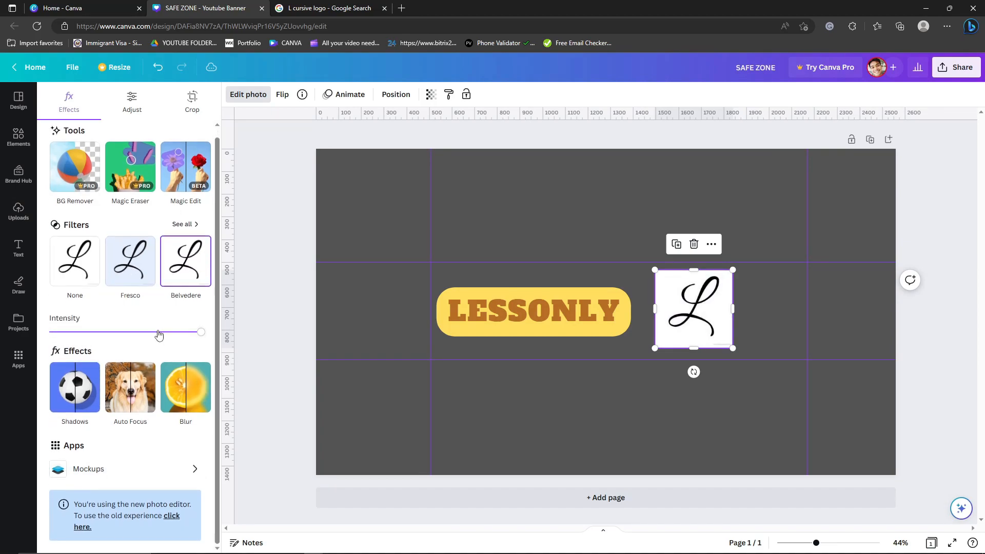
scroll(134, 513, up, 1)
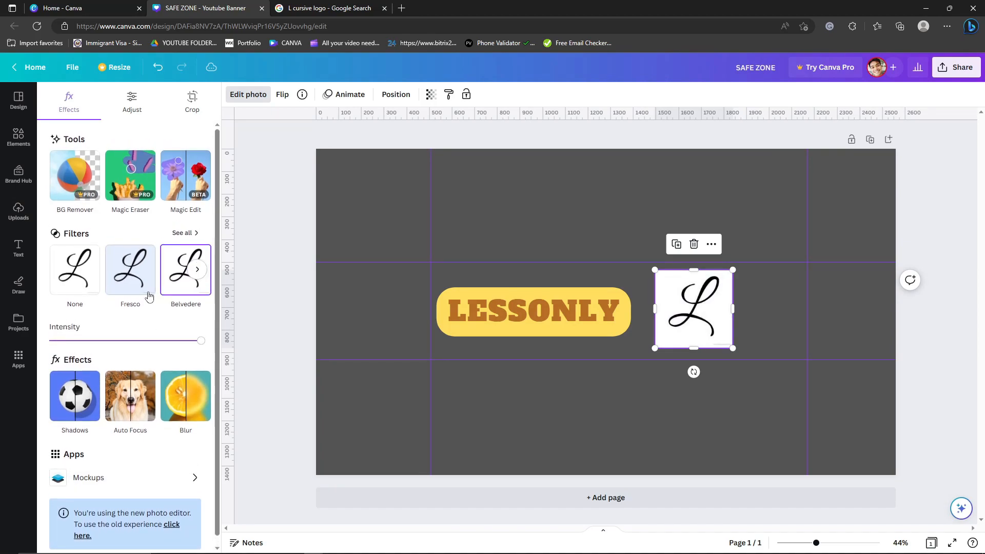
Step: Look through the L logo's adjustment and crop options and retry BG Remover on its white background
click(134, 110)
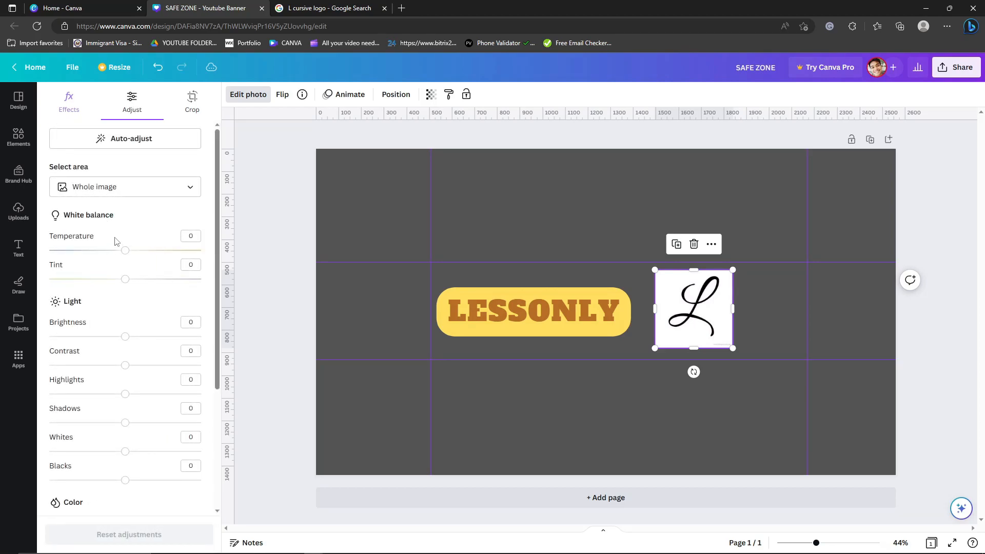
scroll(131, 244, down, 3)
scroll(144, 195, up, 3)
scroll(128, 246, down, 3)
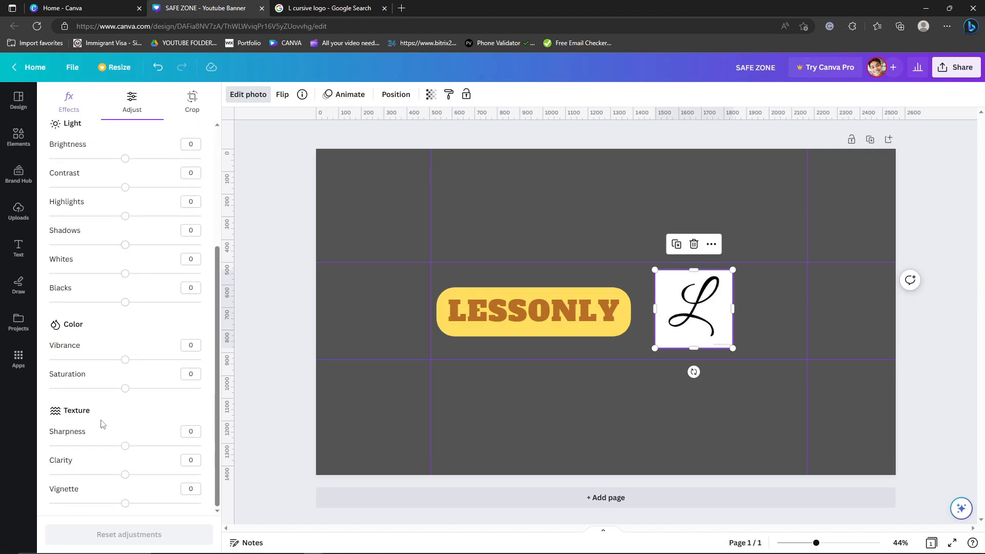
click(192, 112)
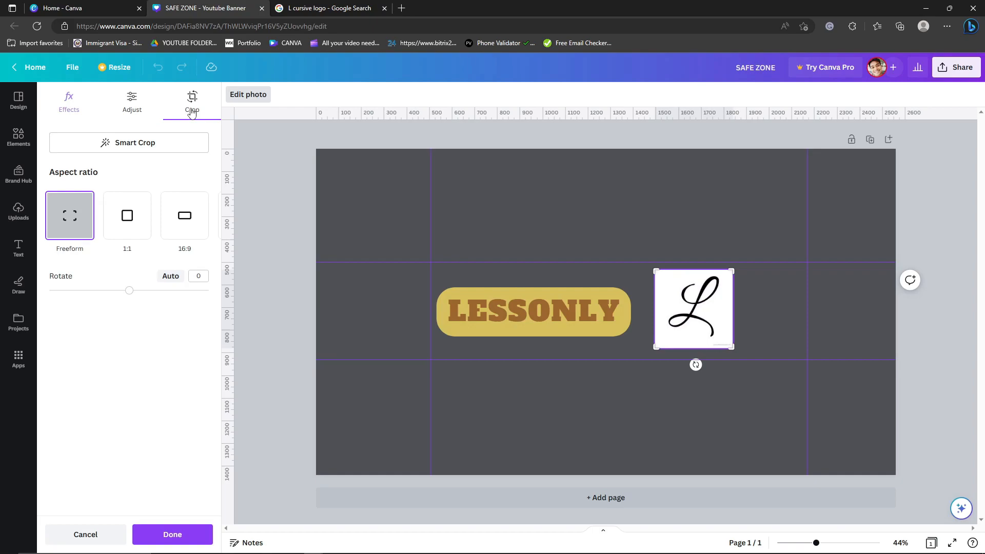
click(79, 114)
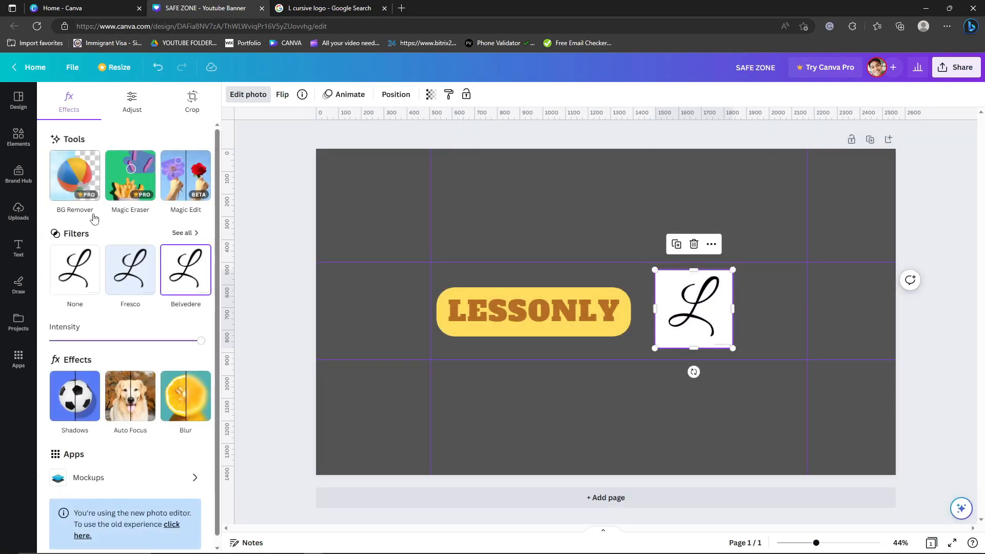
click(80, 179)
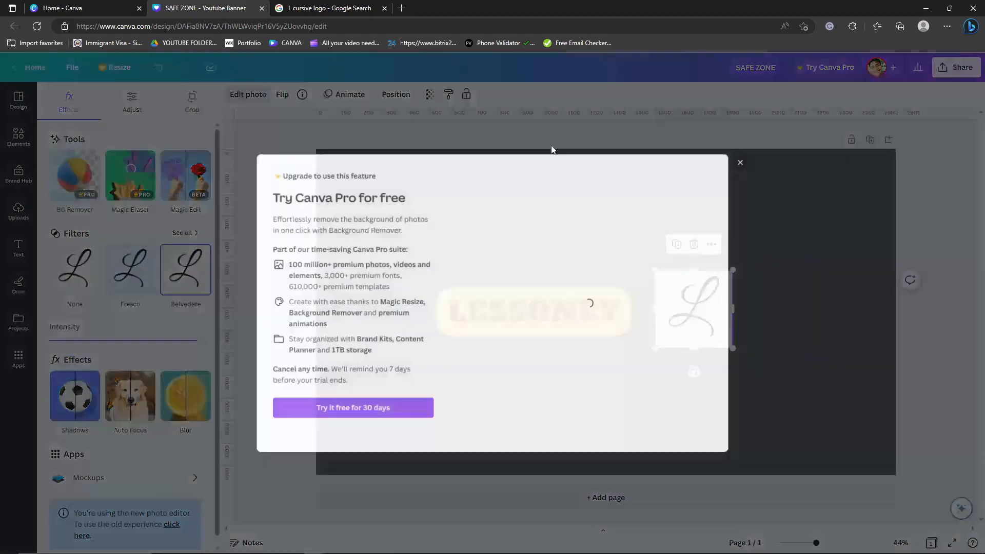
click(747, 160)
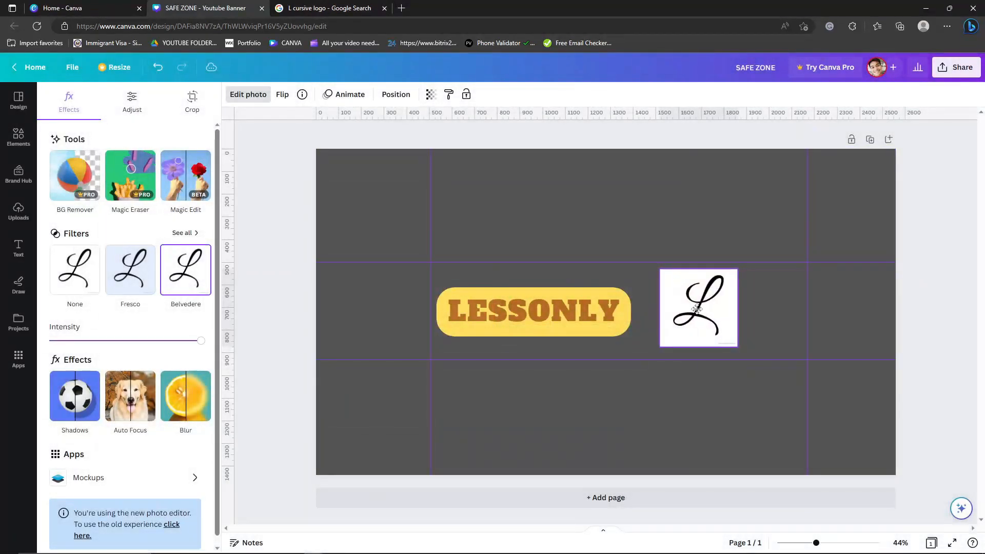
Step: Download the SAFE ZONE banner design as a PNG at 2,560 × 1,440 px
click(951, 74)
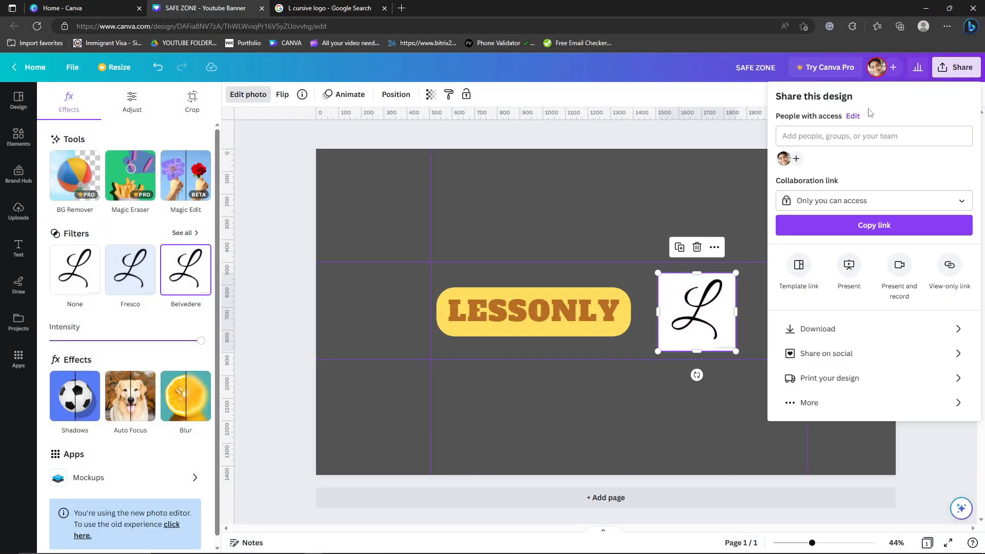
click(849, 330)
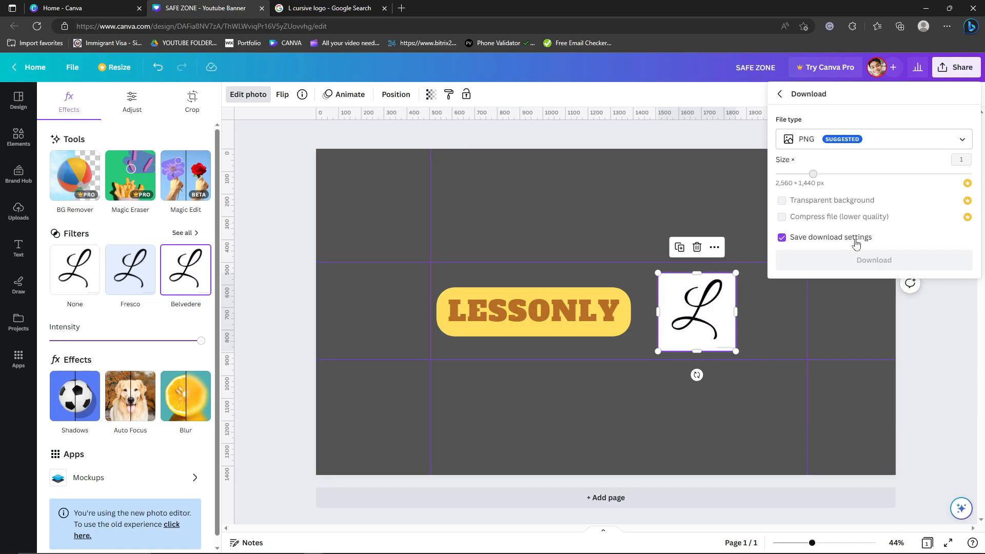
click(868, 261)
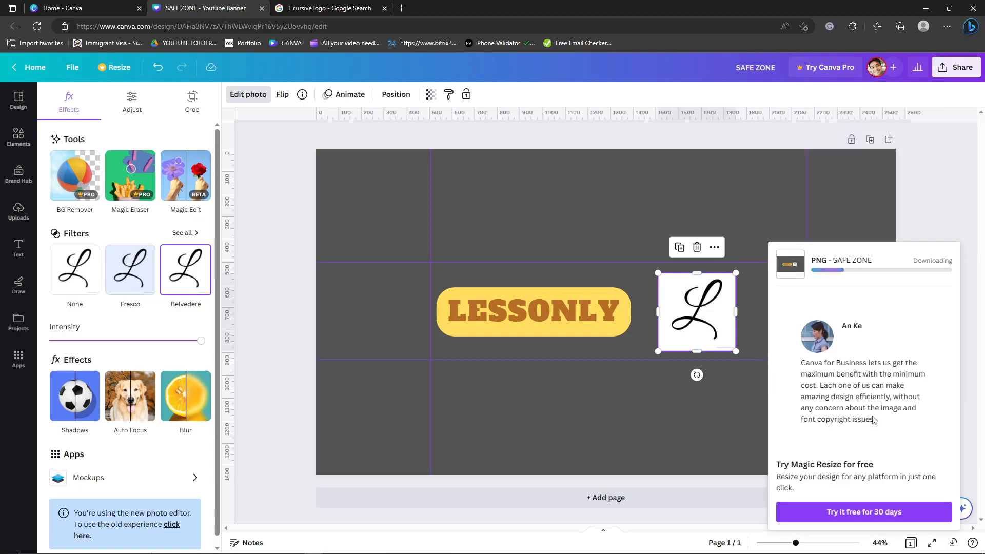
Step: Open YouTube in a new browser tab and go to the signed-in account's channel page
click(404, 10)
text(y)
key(Return)
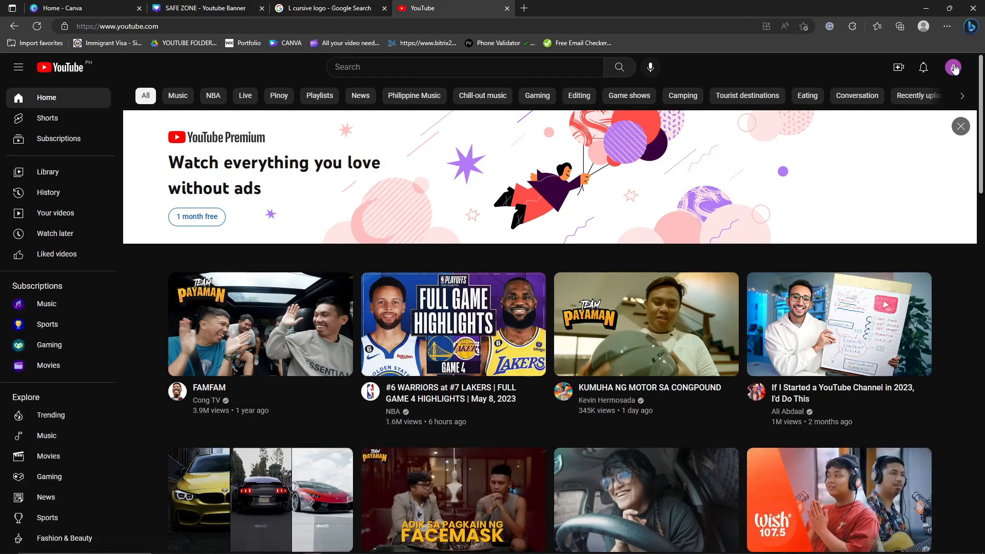
click(953, 68)
click(868, 144)
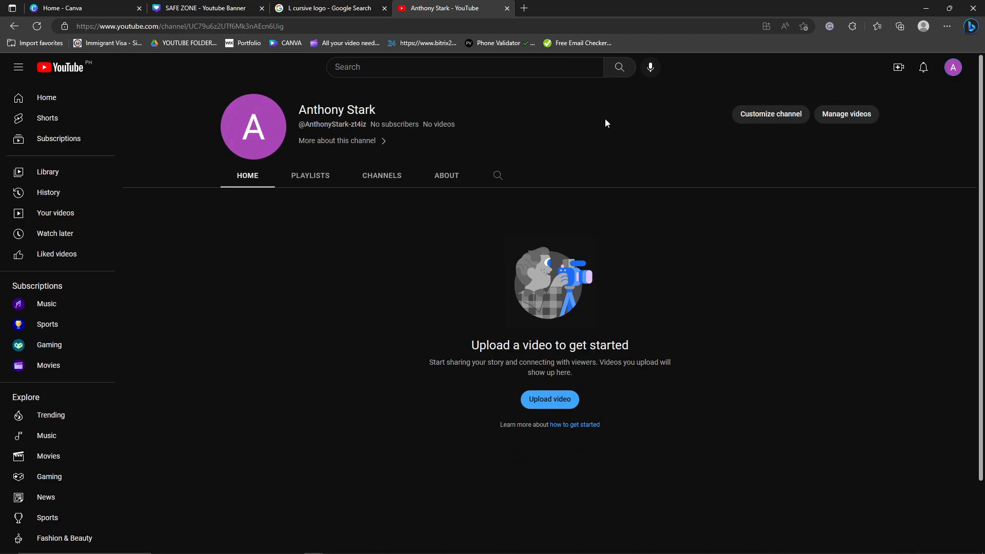
Step: Open the channel's customization page in YouTube Studio
click(308, 6)
click(422, 6)
click(752, 123)
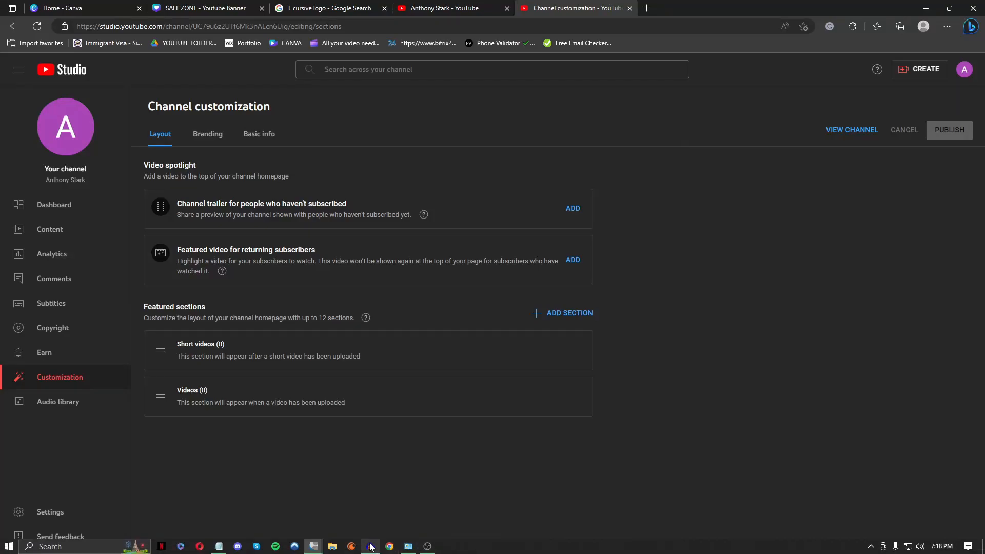
click(371, 548)
click(374, 551)
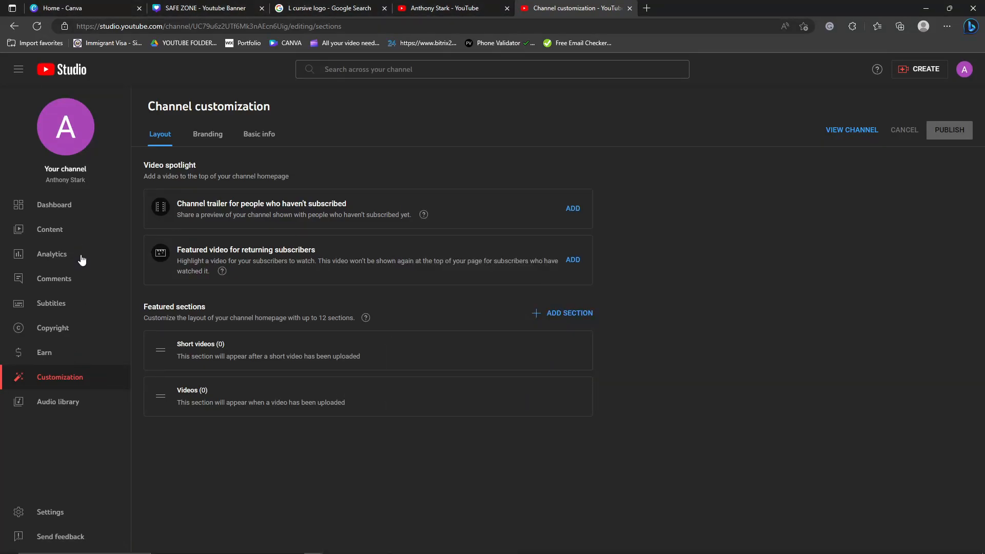
Step: Upload the SAFE ZONE image from Downloads as the channel's banner image, keeping the default crop, and publish the change
click(208, 138)
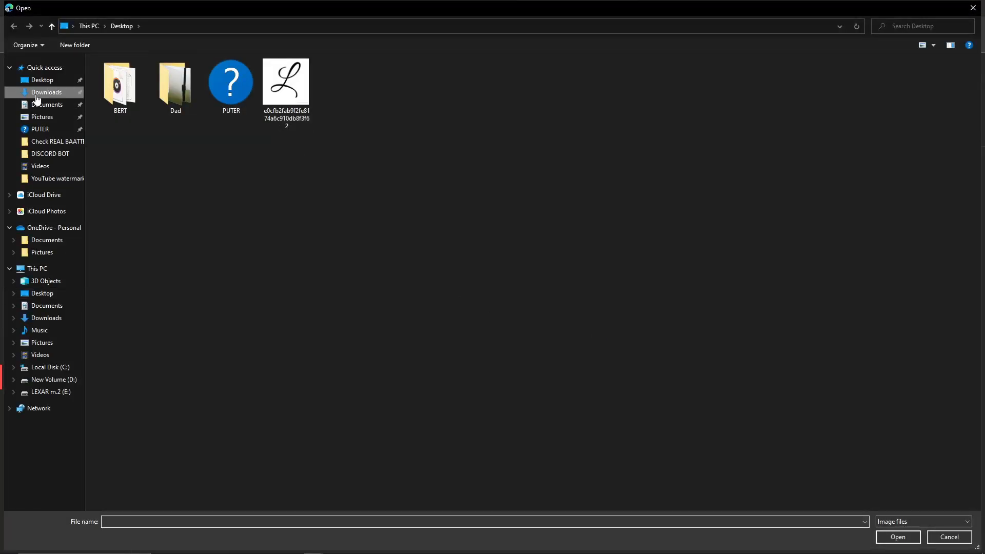
click(37, 97)
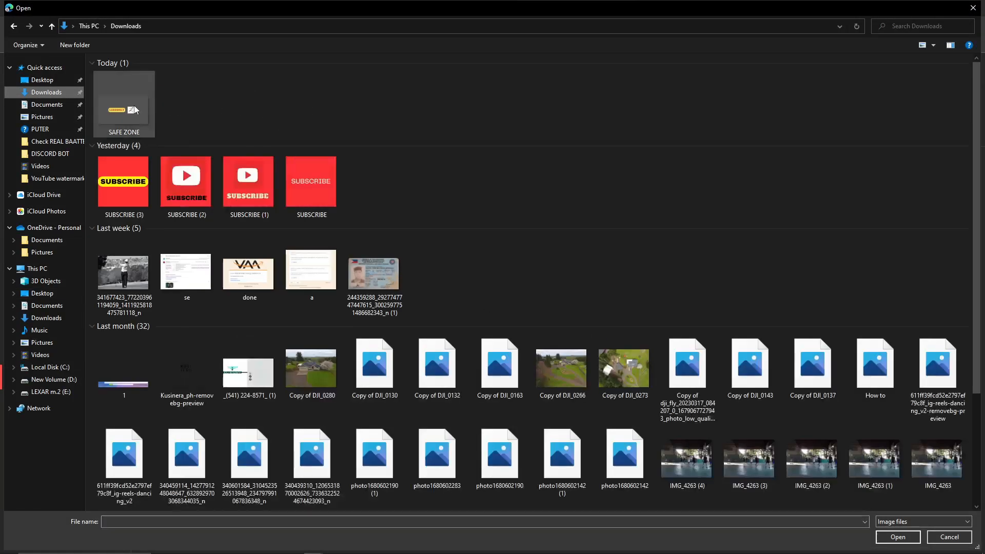
double_click(127, 103)
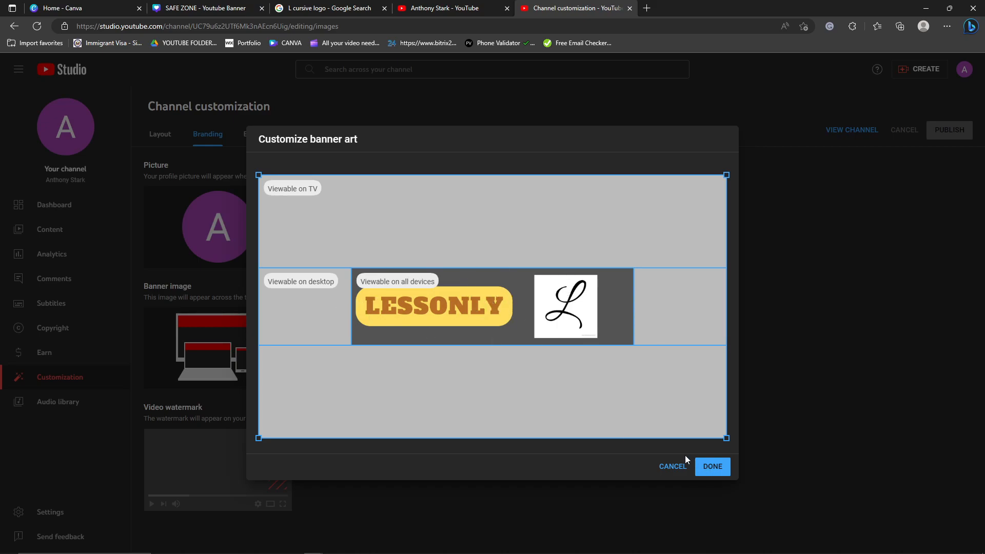
click(713, 467)
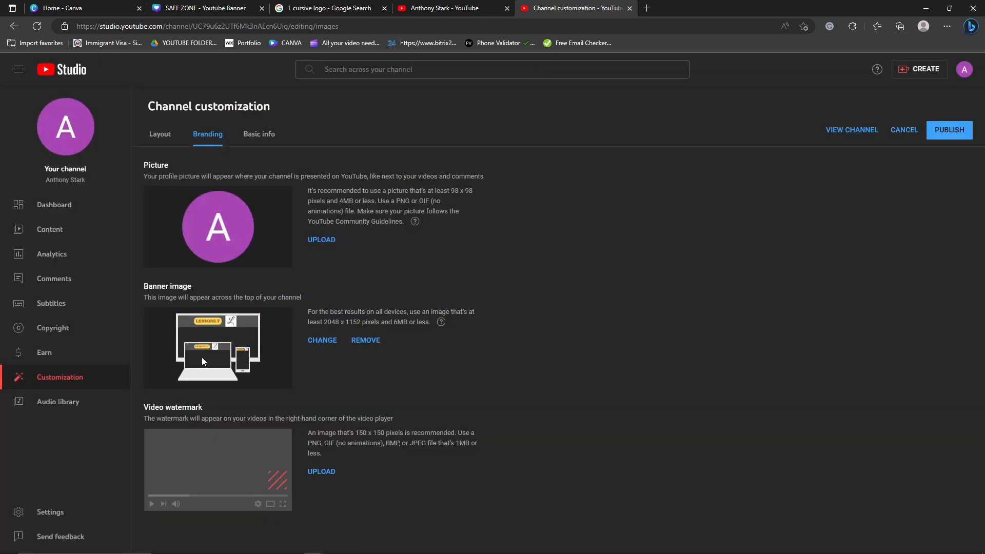
click(936, 140)
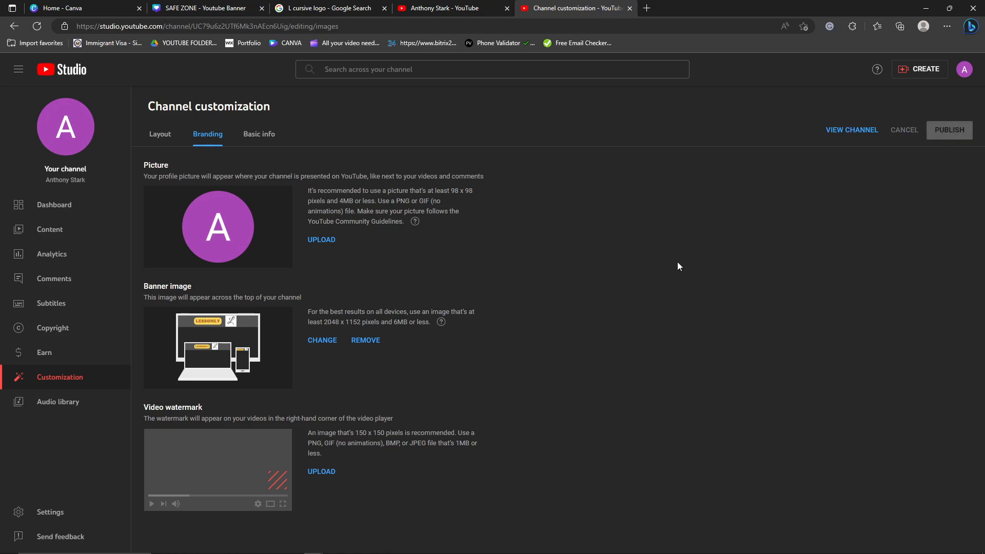